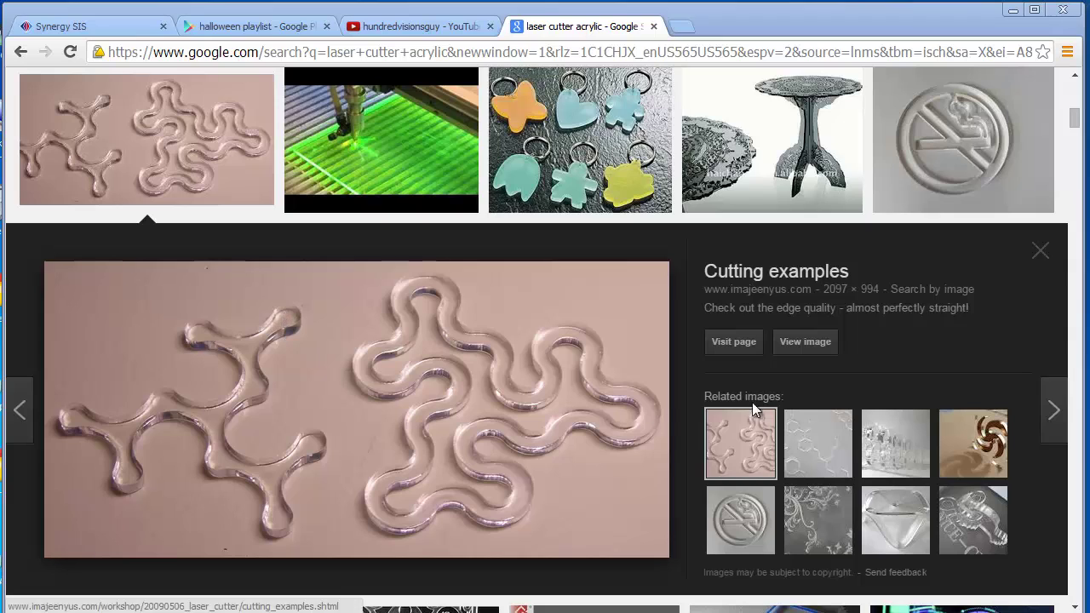
Browse the laser-cut acrylic image results, examining the curved cutouts, the laser cutting head, the colored keychains and the lace-patterned table
click(1051, 415)
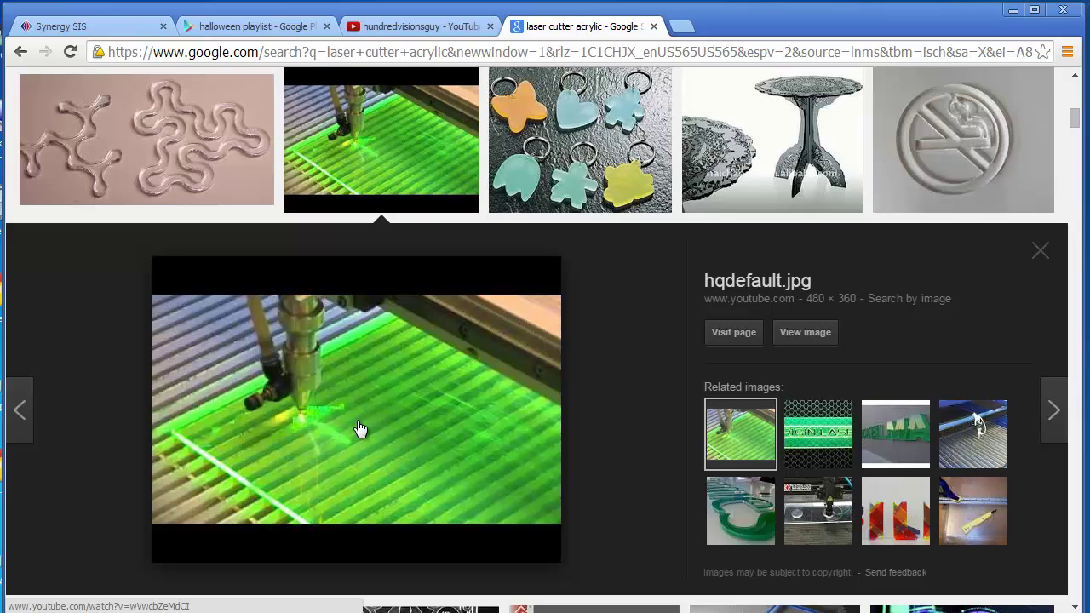
click(1054, 412)
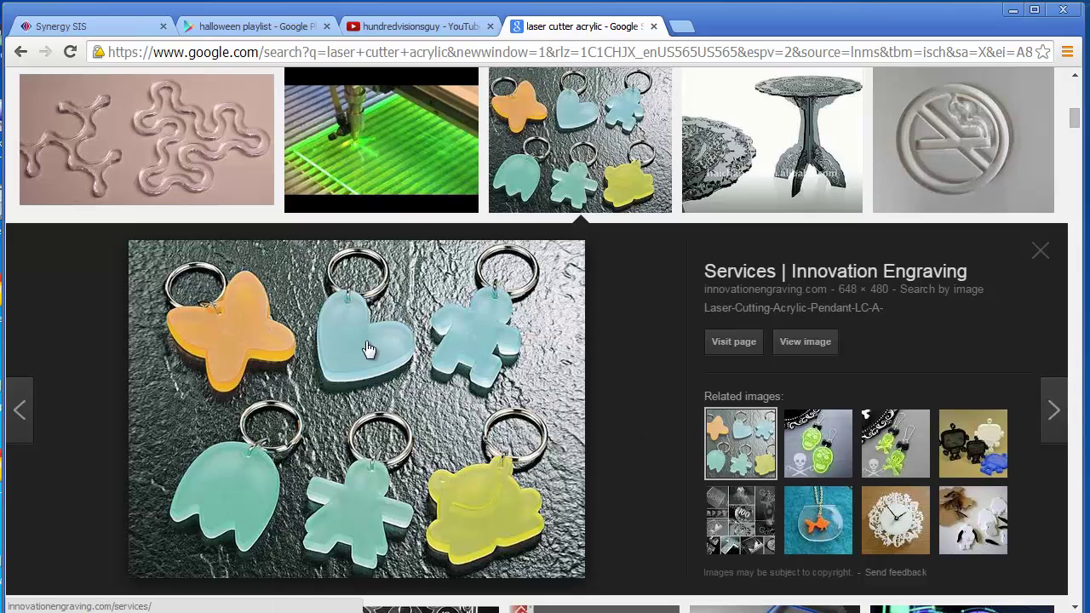
click(1058, 413)
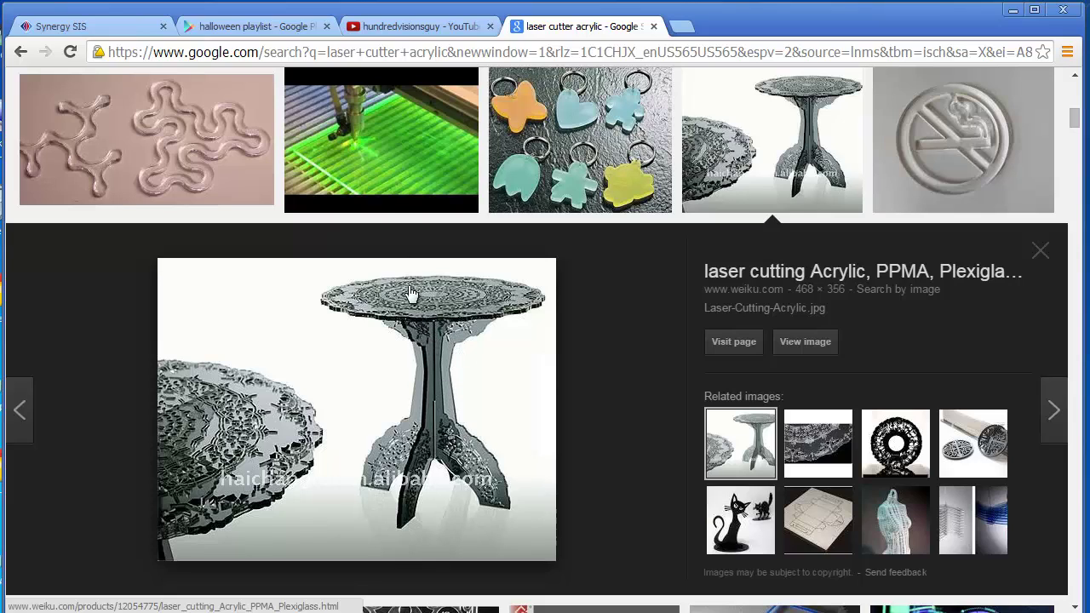
click(385, 170)
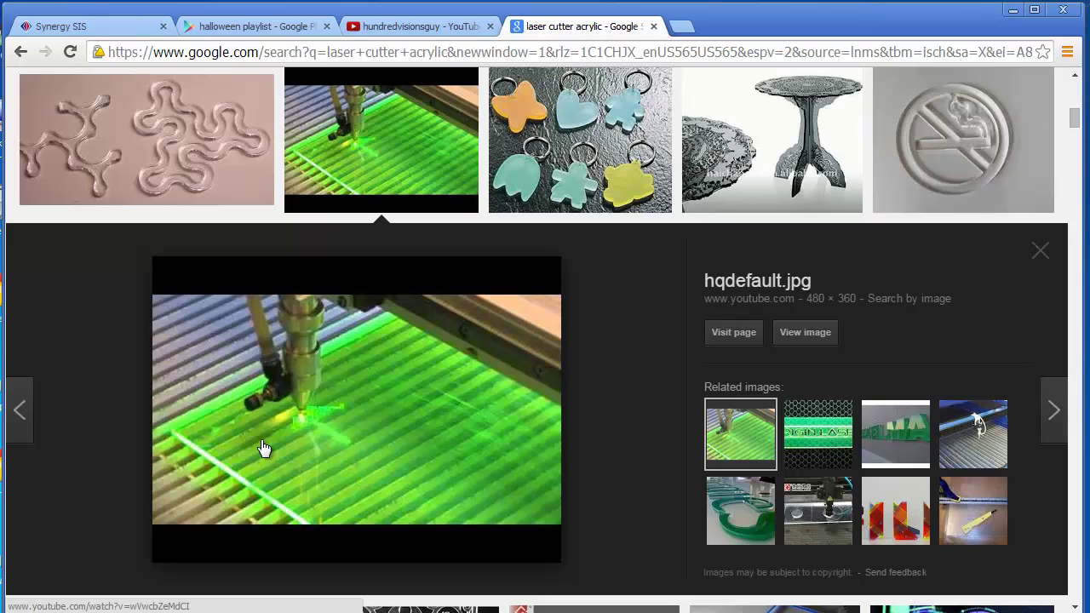
click(808, 162)
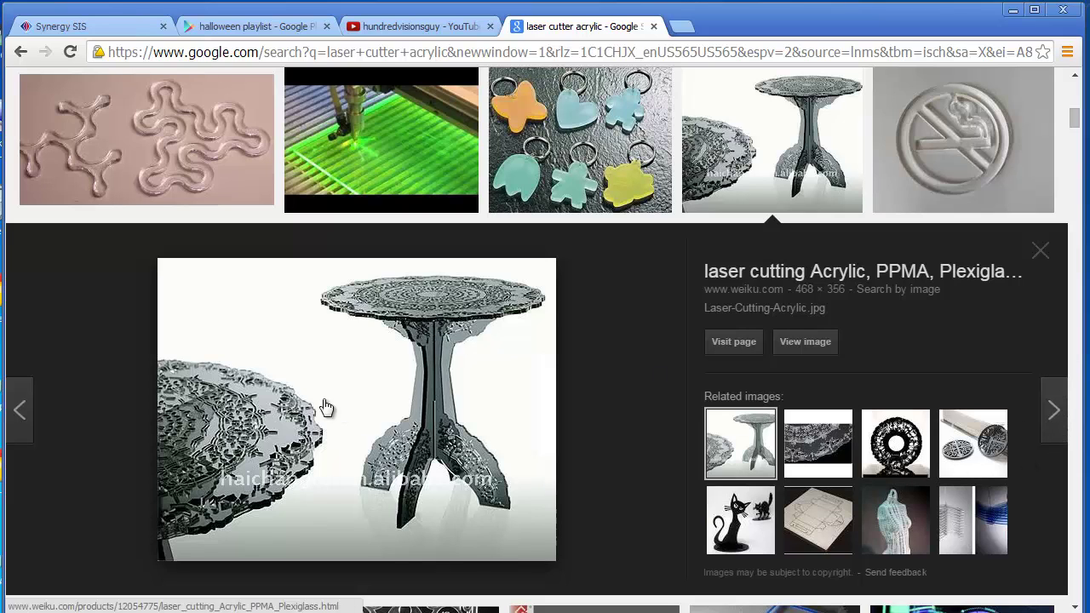
Examine further laser-cut acrylic examples, including the car and pagoda models, name cake toppers, etched boxes, engraved portrait and church piece
scroll(317, 349, up, 4)
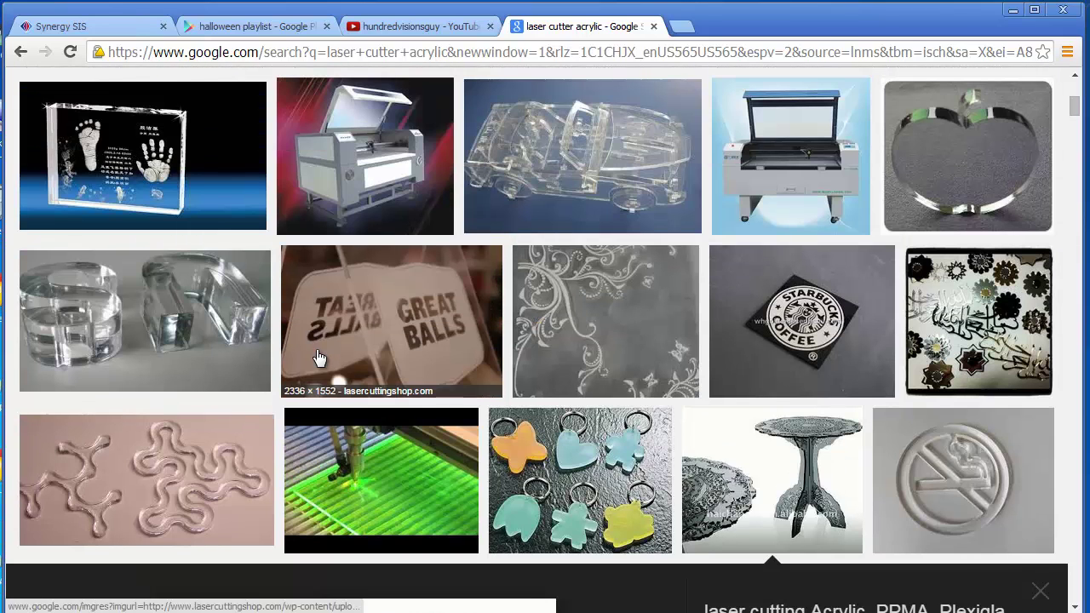
click(522, 164)
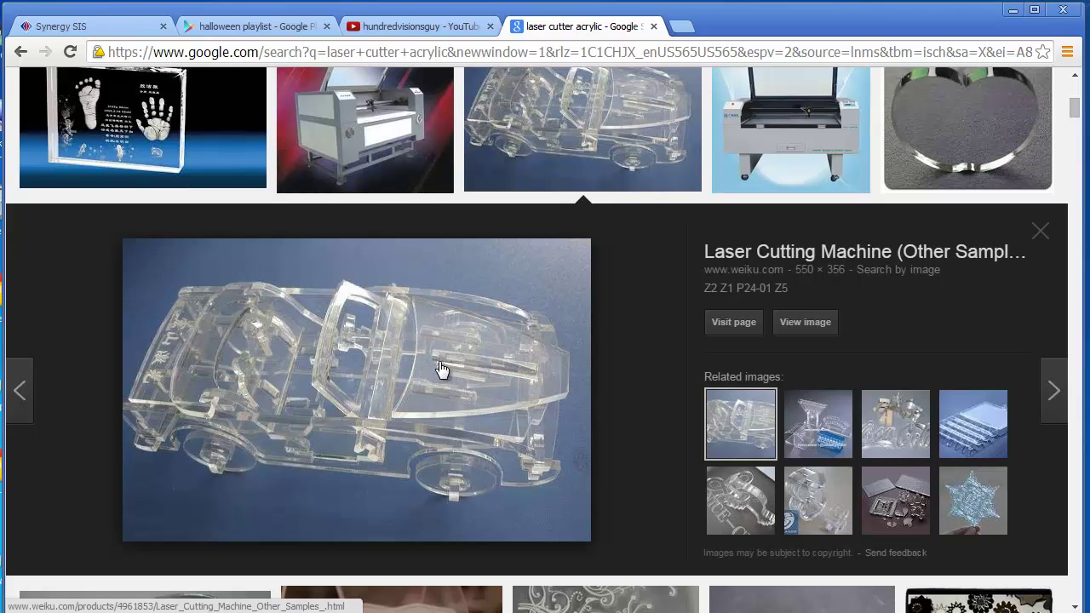
scroll(426, 374, up, 5)
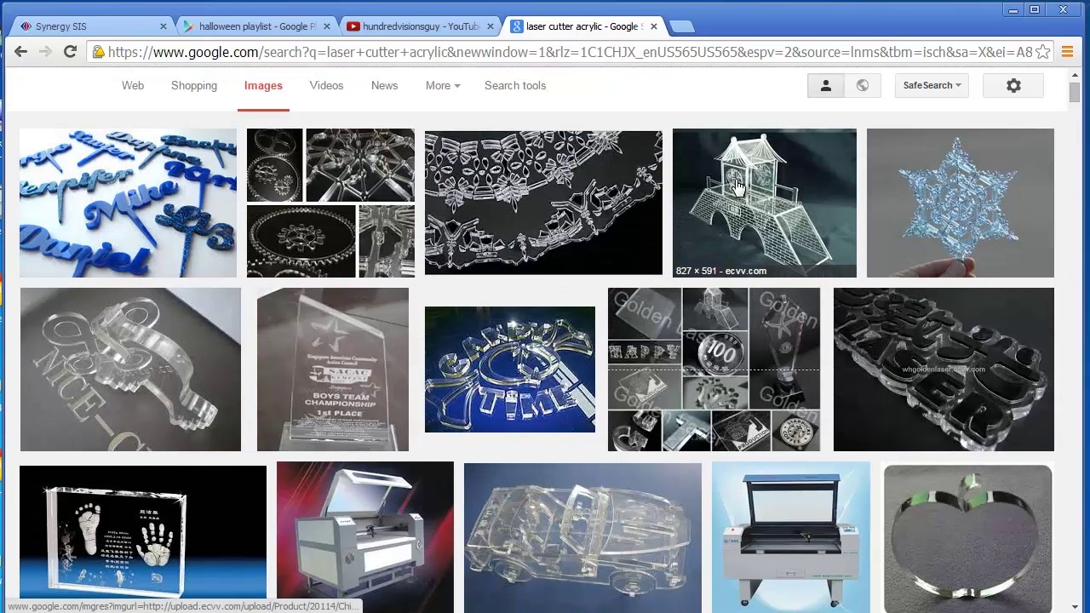
click(738, 186)
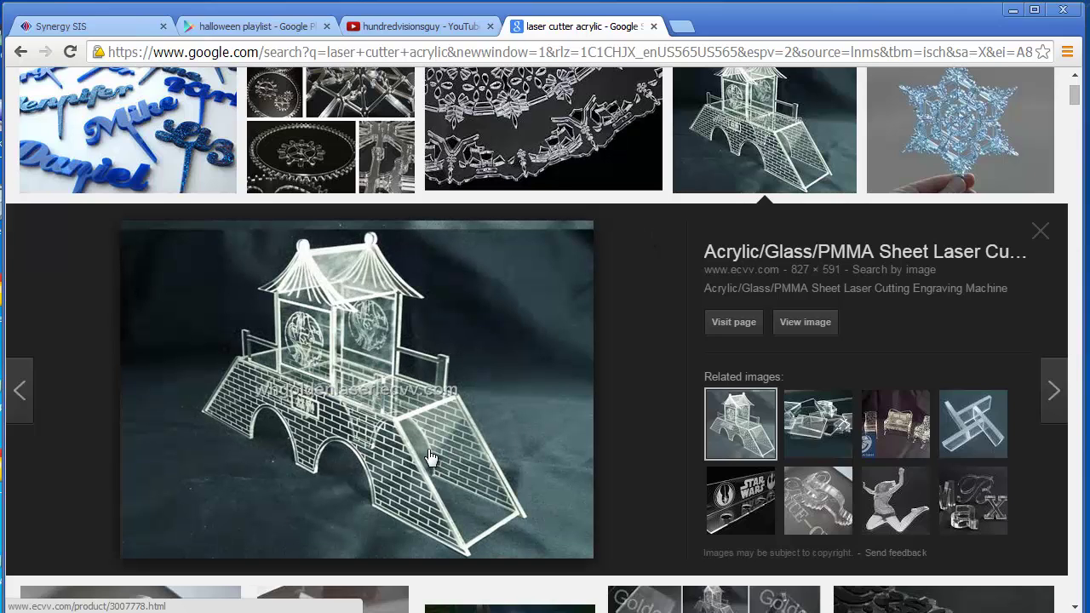
click(796, 487)
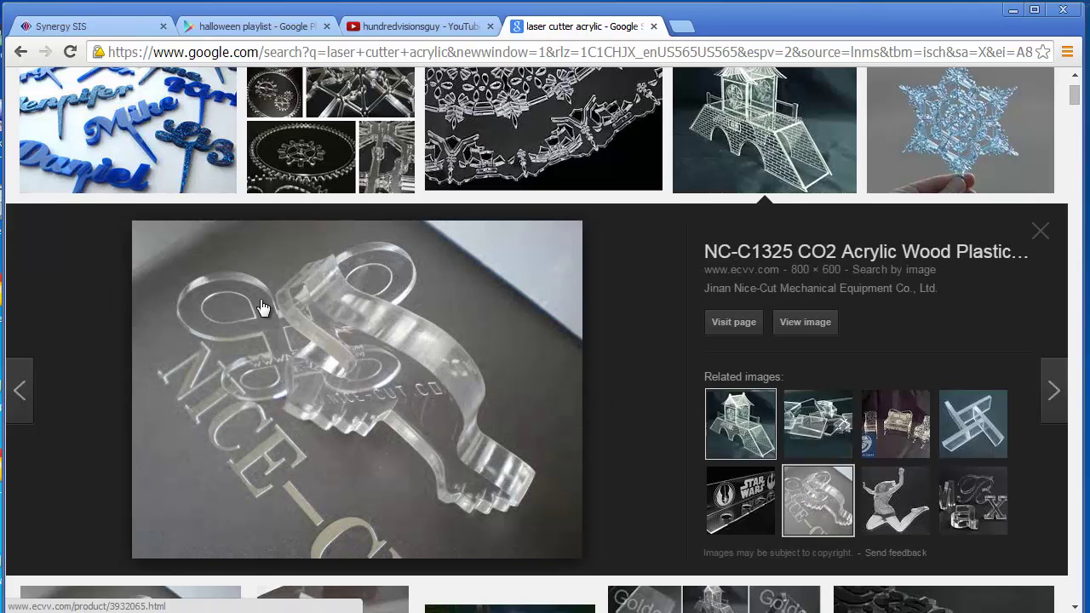
click(115, 147)
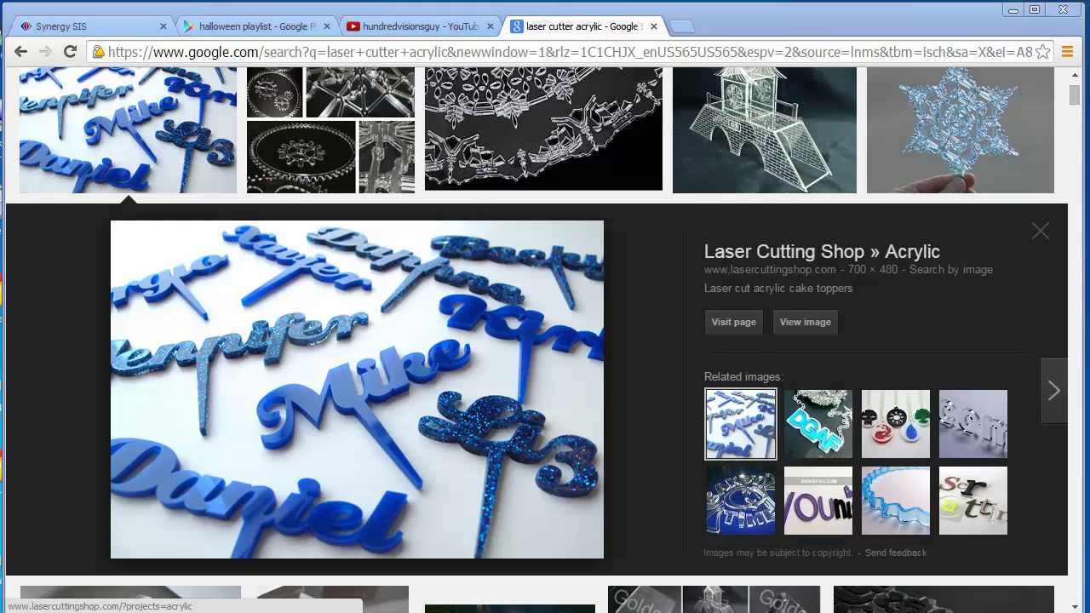
key(Left)
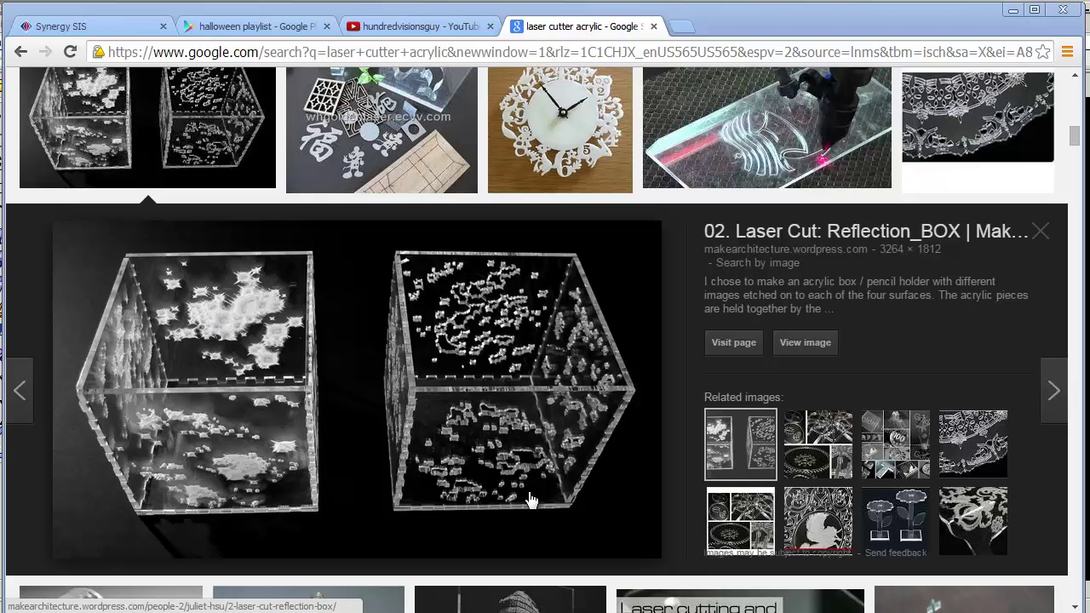
click(511, 600)
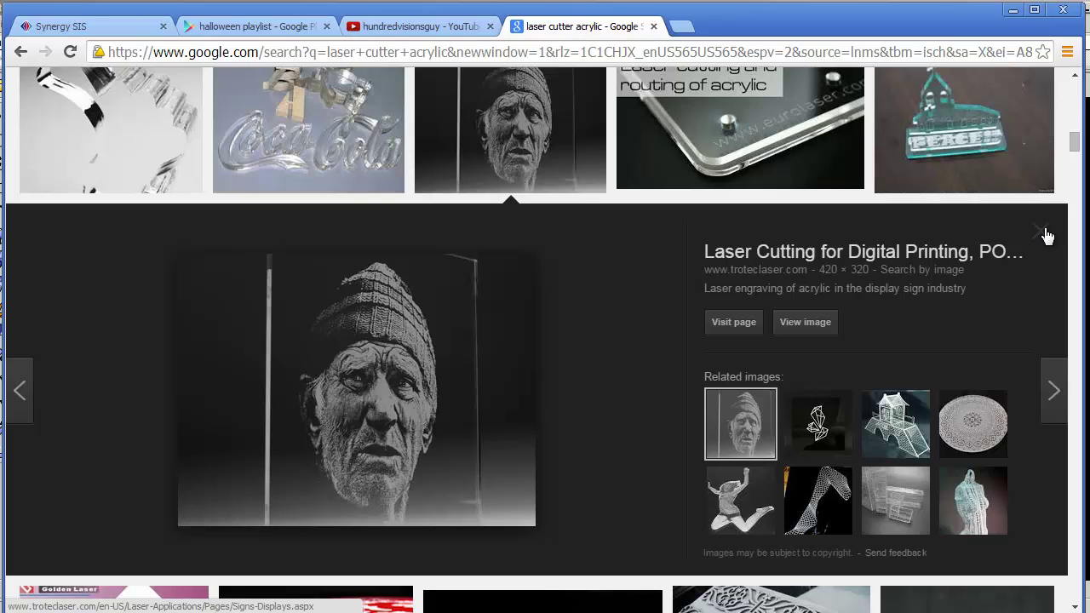
click(992, 157)
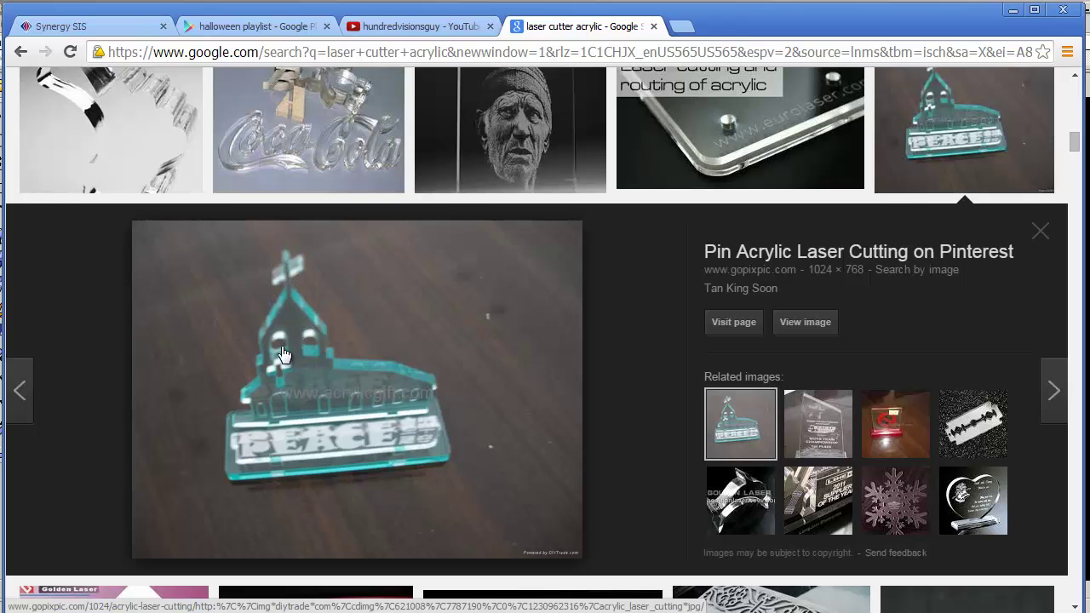
Switch to Rhinoceros and start a new model from the Small Objects - Inches template
click(1013, 11)
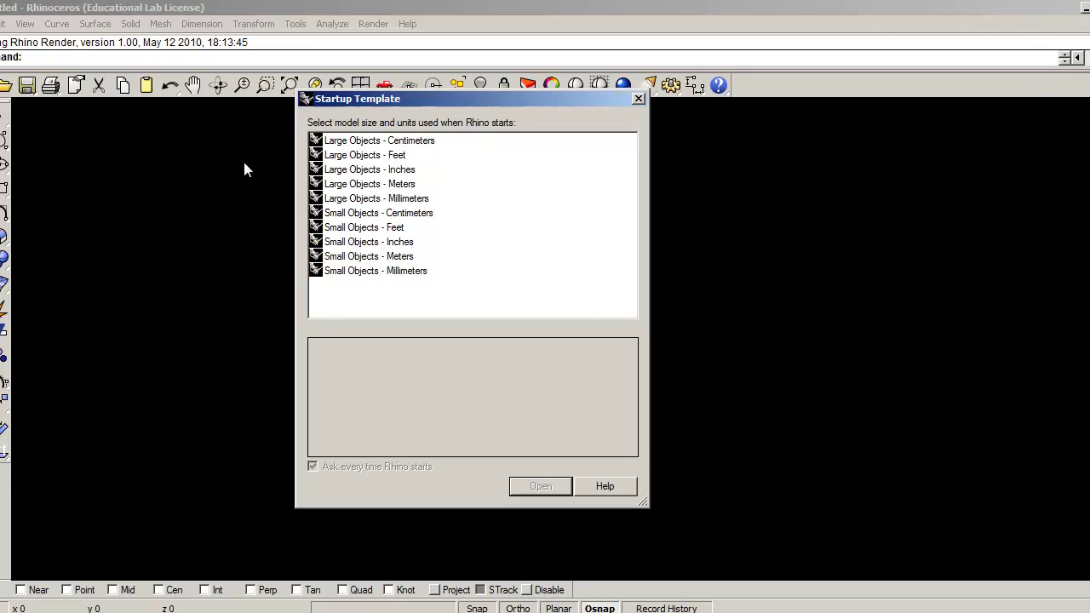
click(360, 246)
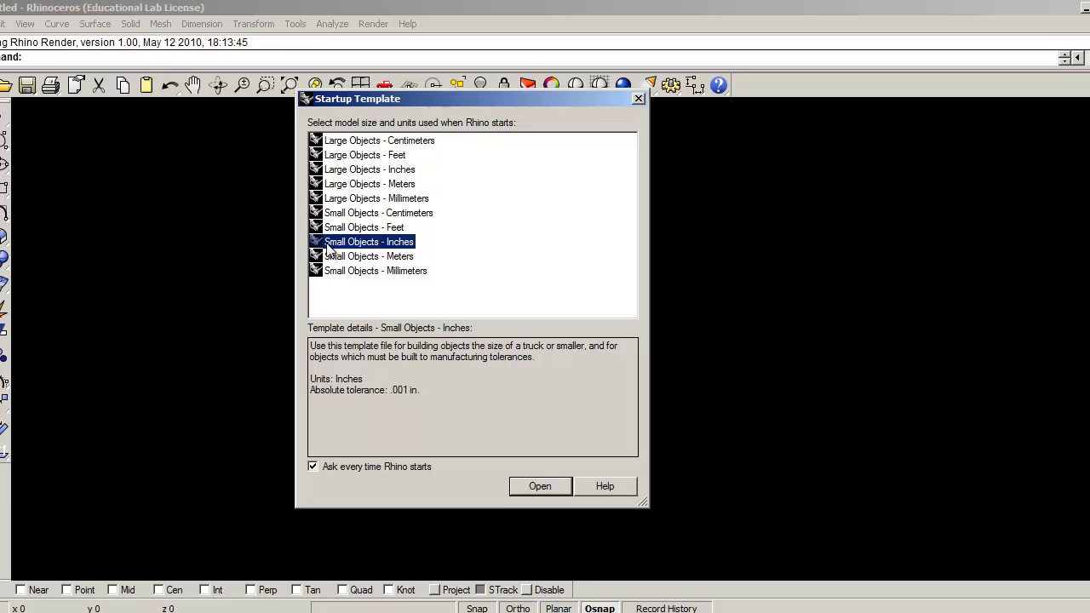
click(547, 487)
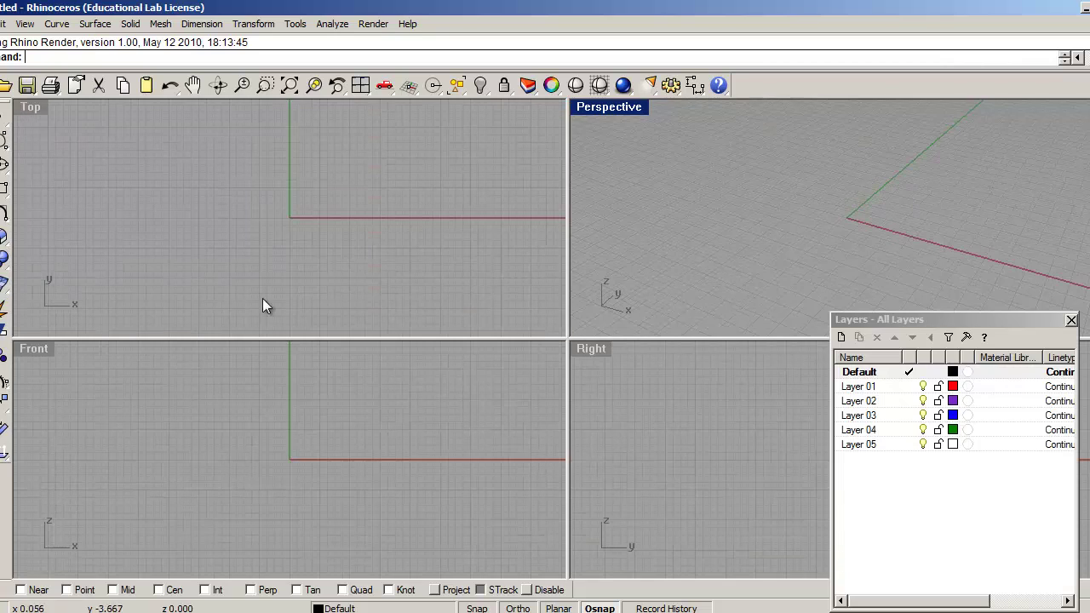
Fit the Rhinoceros window on the screen and maximize the Top viewport
drag(76, 7, 139, 25)
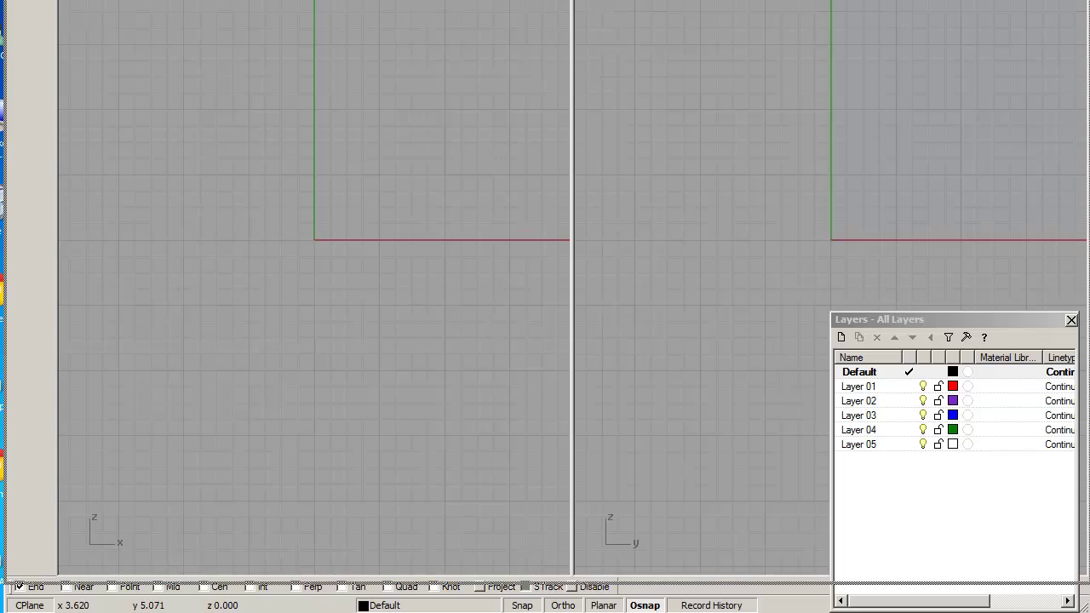
mouse_move(549, 3)
mouse_down()
mouse_move(529, 49)
mouse_move(536, 5)
mouse_up()
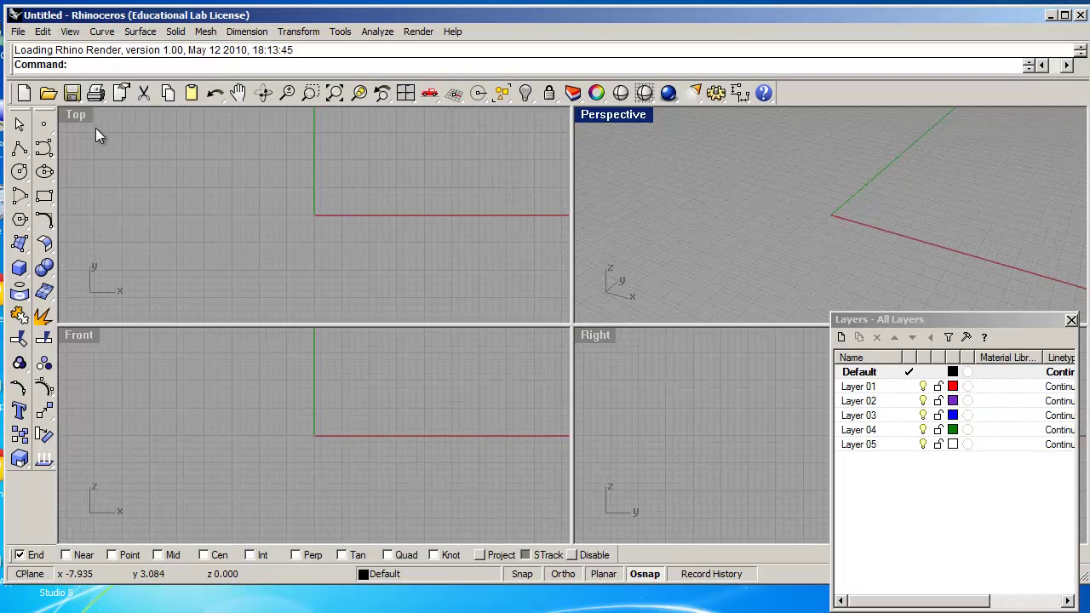
click(75, 120)
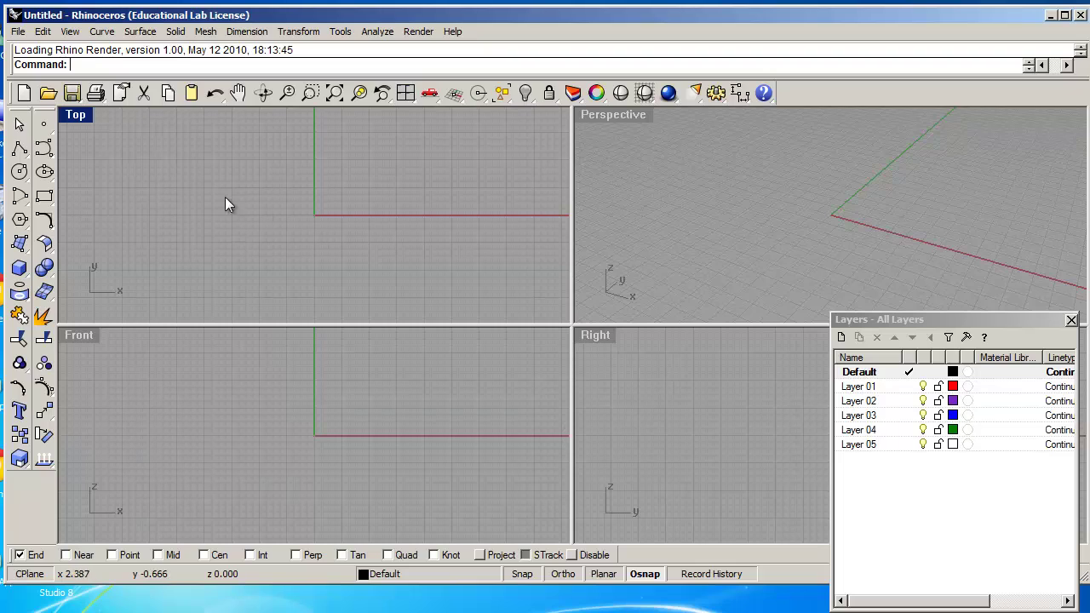
double_click(74, 114)
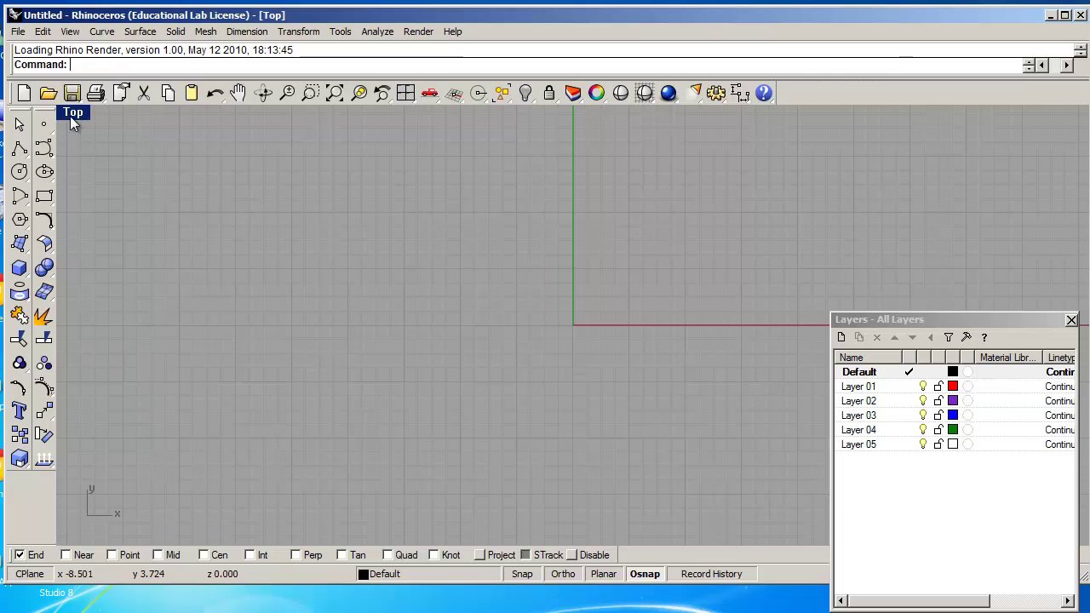
right_drag(607, 282, 146, 432)
scroll(151, 438, up, 2)
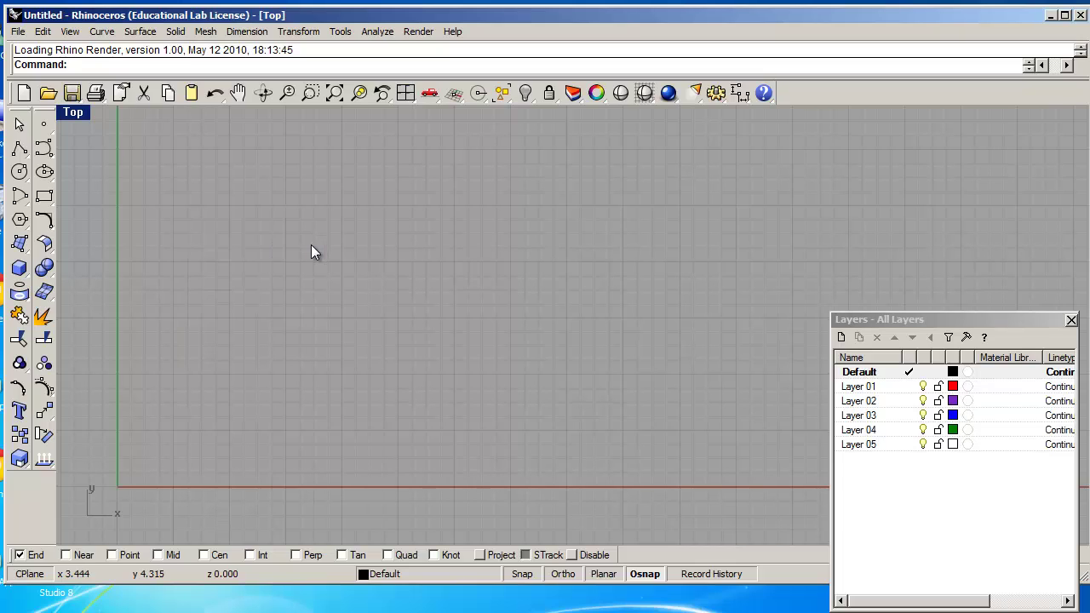
click(74, 113)
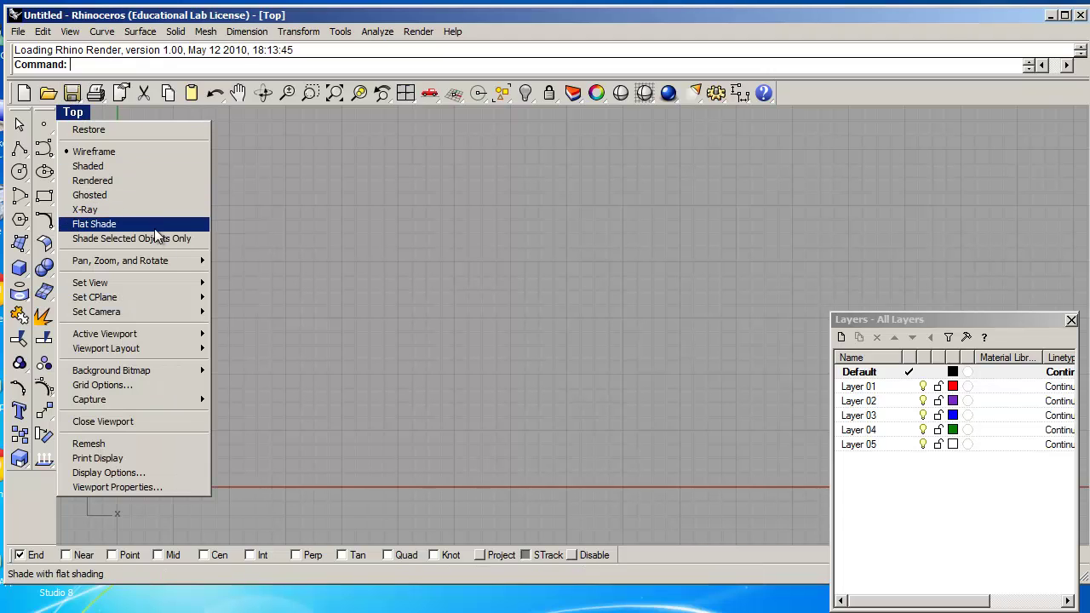
mouse_move(163, 257)
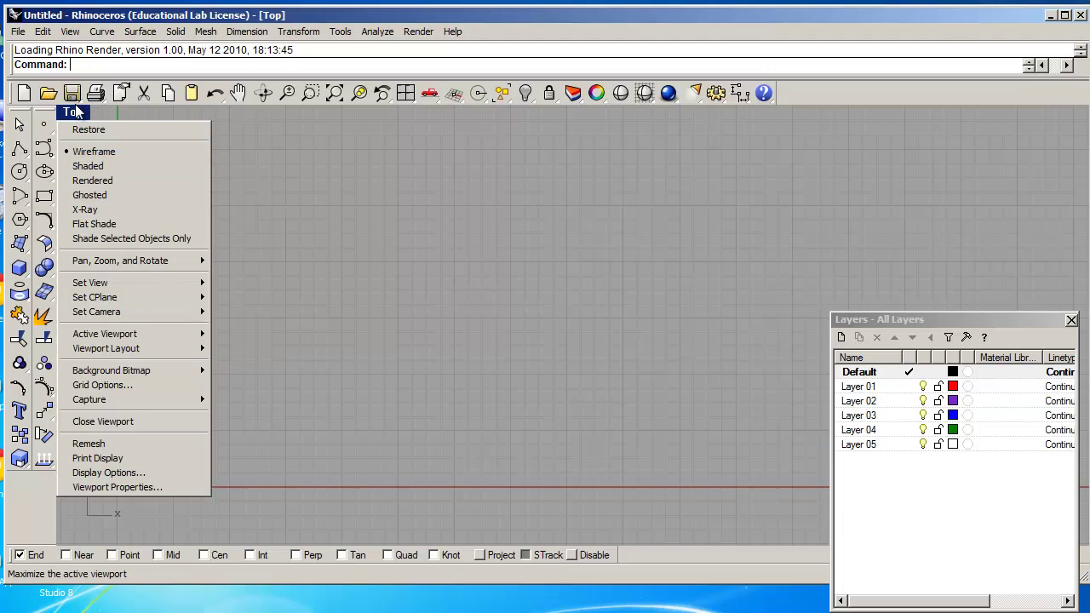
mouse_move(139, 372)
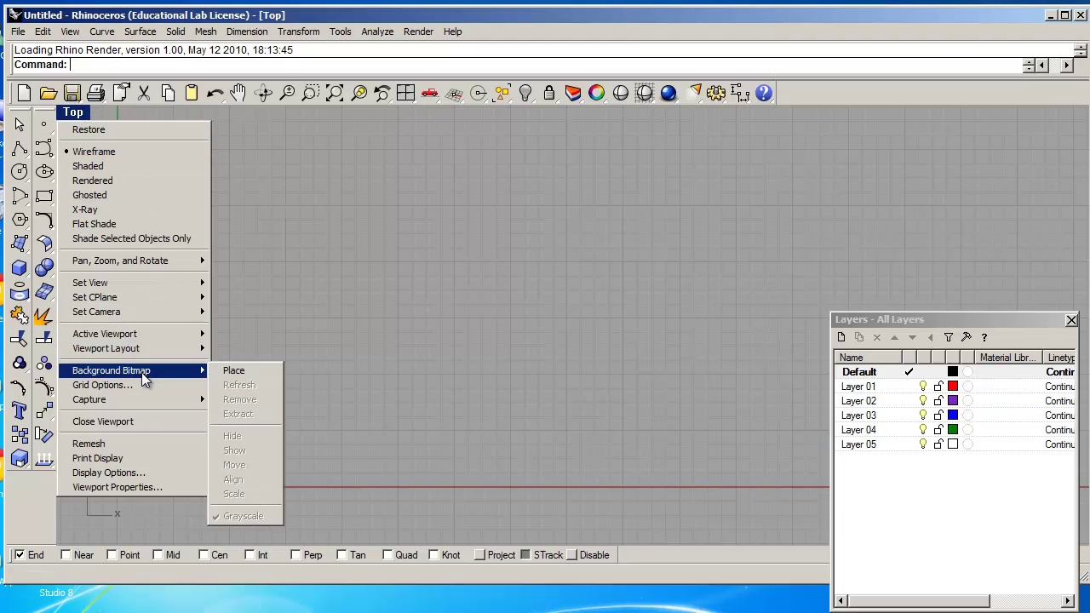
Place the Luigi picture as a BackgroundBitmap in the Top viewport, with its upper corner near 0,4 and about 3 inches wide
click(205, 73)
text(BackgroundBitmap)
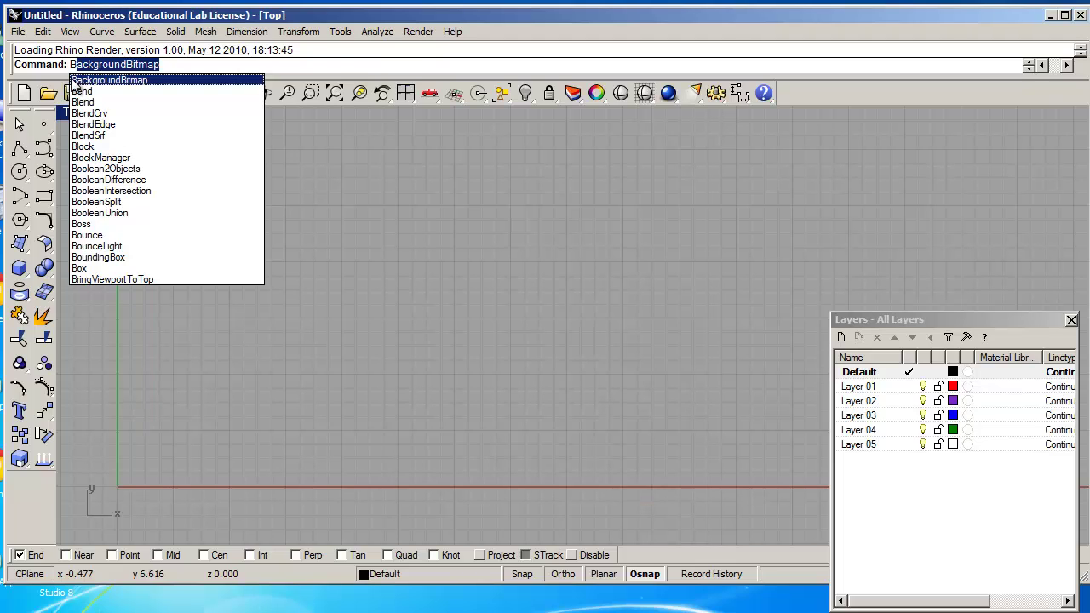
click(74, 80)
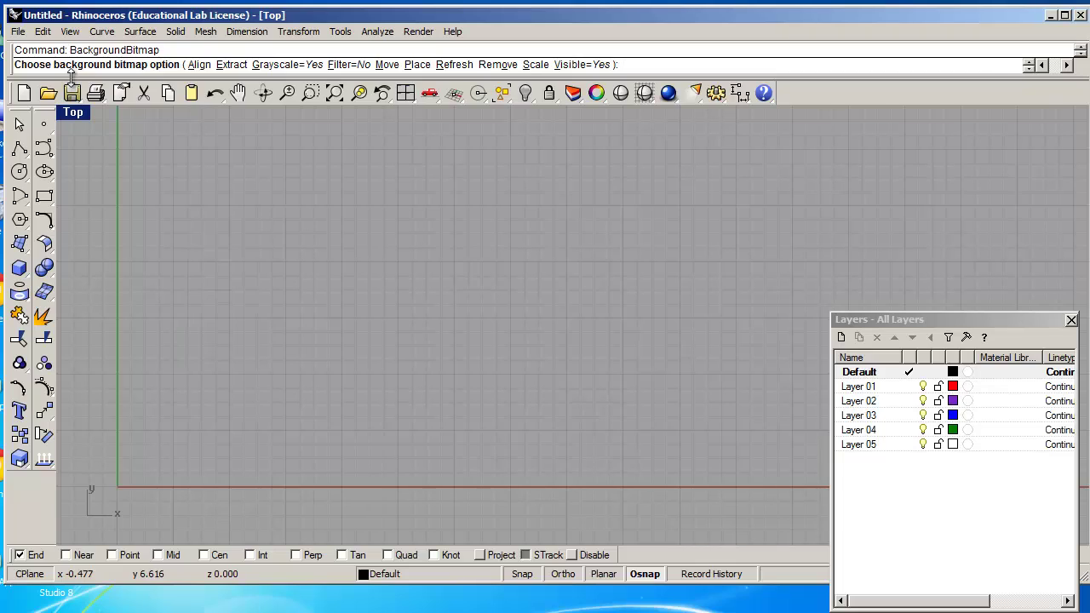
click(417, 64)
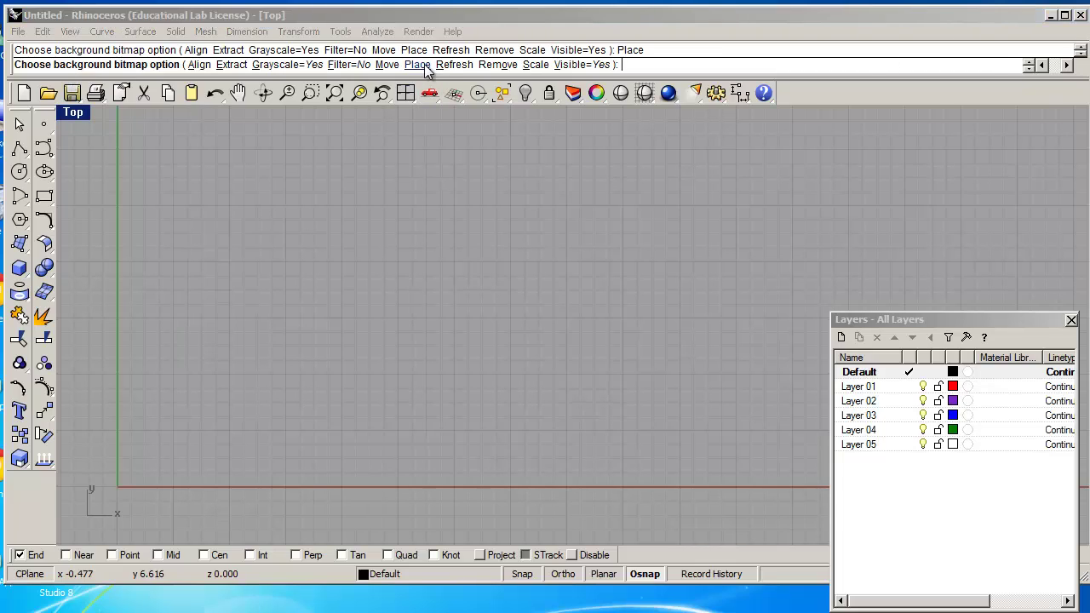
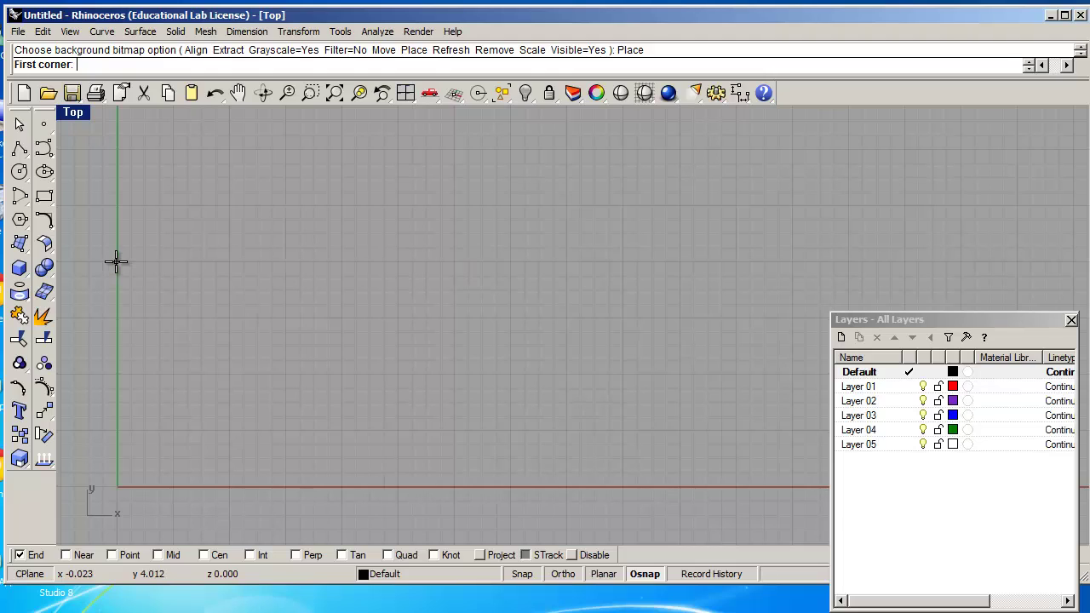
click(117, 263)
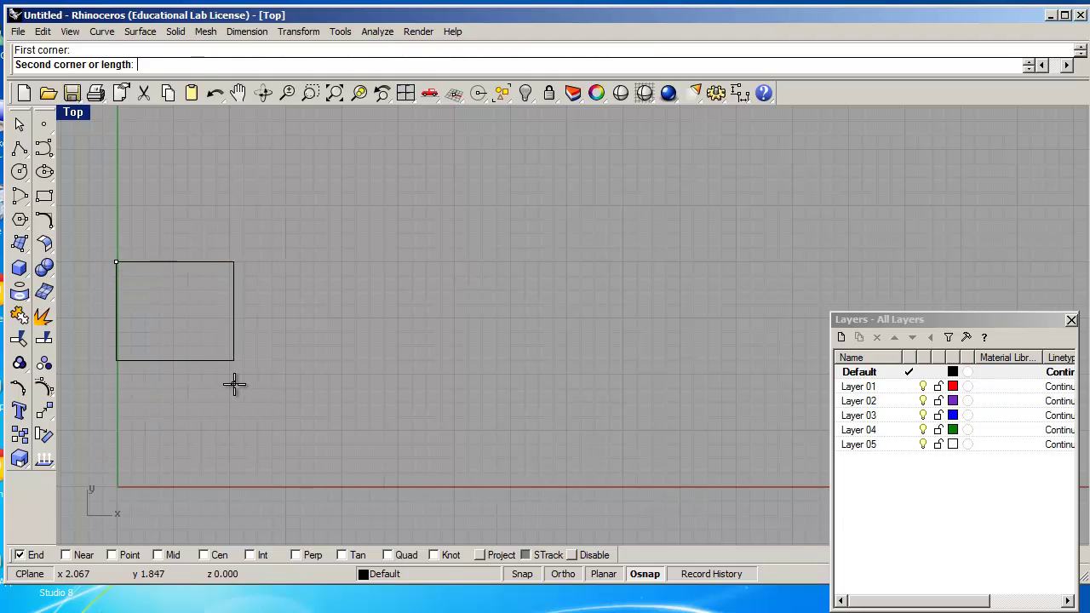
click(287, 449)
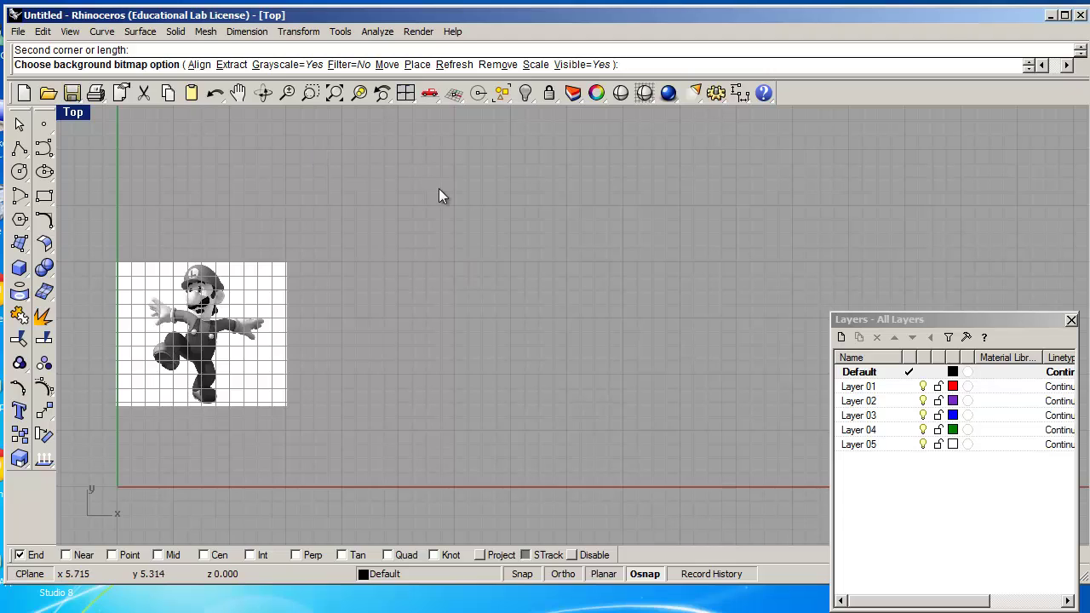
key(Return)
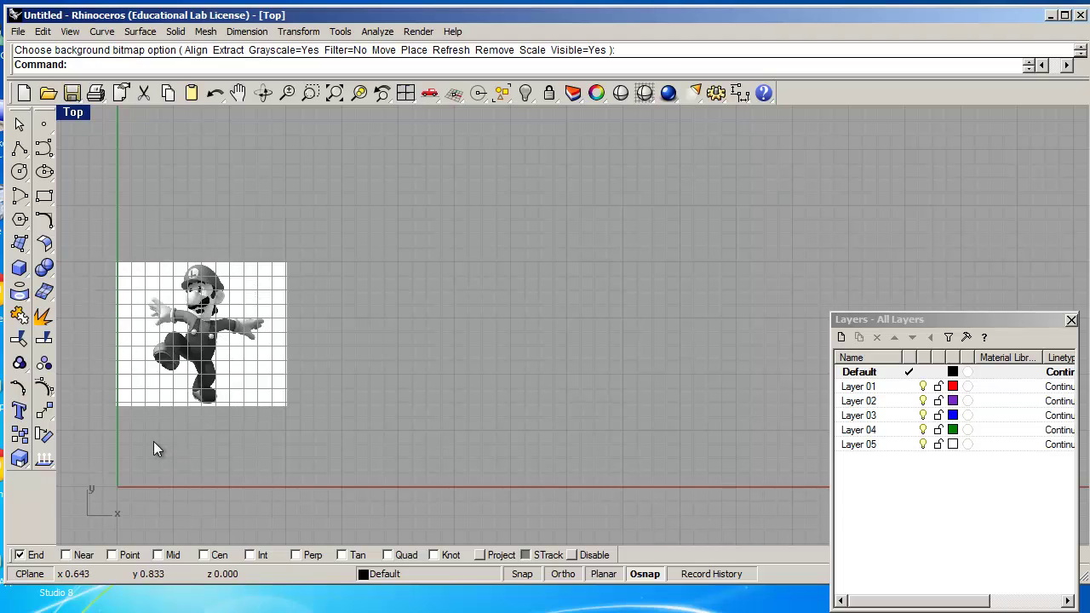
Draw a rectangle guide 2 inches wide and 3 inches high with its first corner at the origin
click(45, 198)
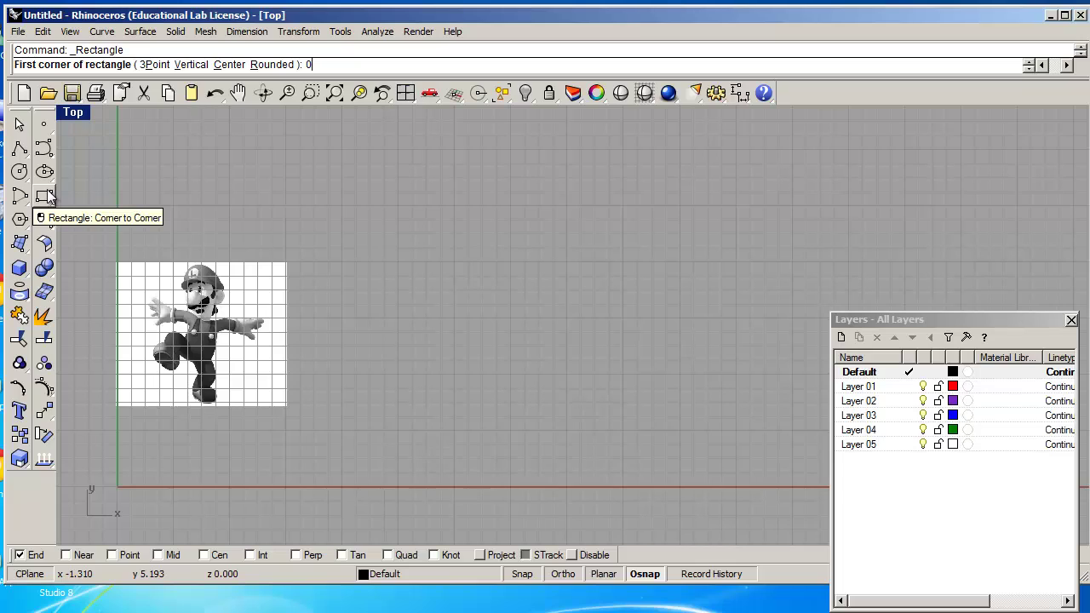
text(0)
key(Return)
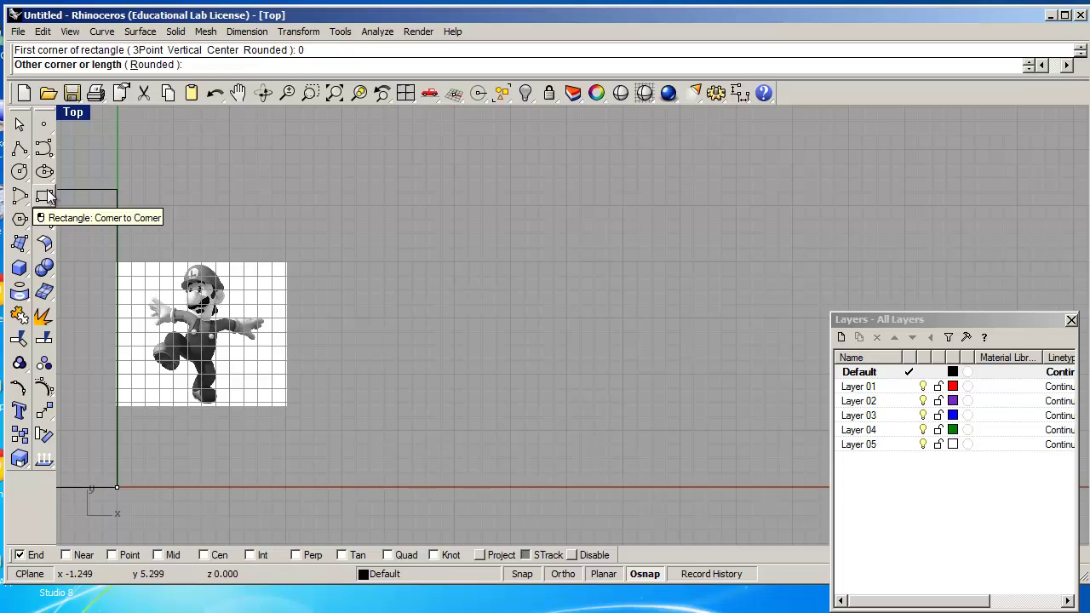
text(2)
key(Return)
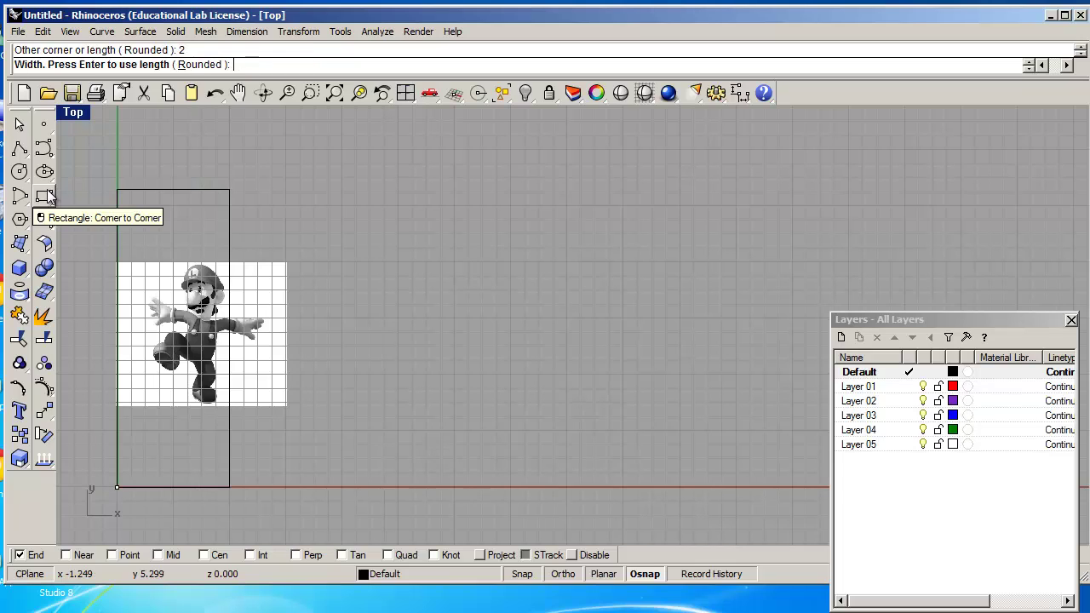
text(3)
key(Return)
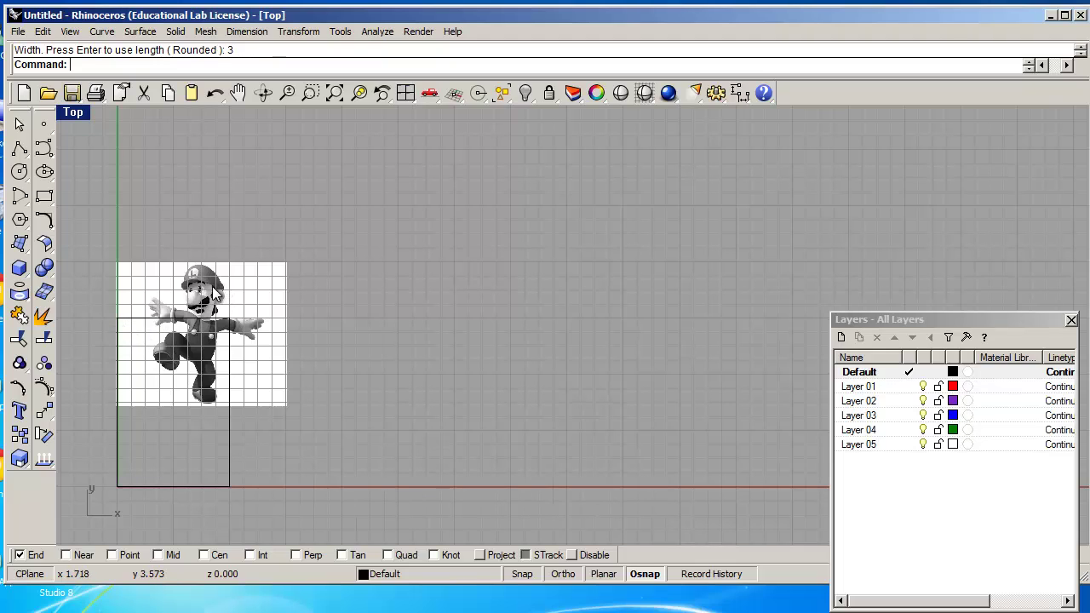
Move the background bitmap down over the rectangle so that Luigi's body is roughly centred in it
text(BackgroundBitmap)
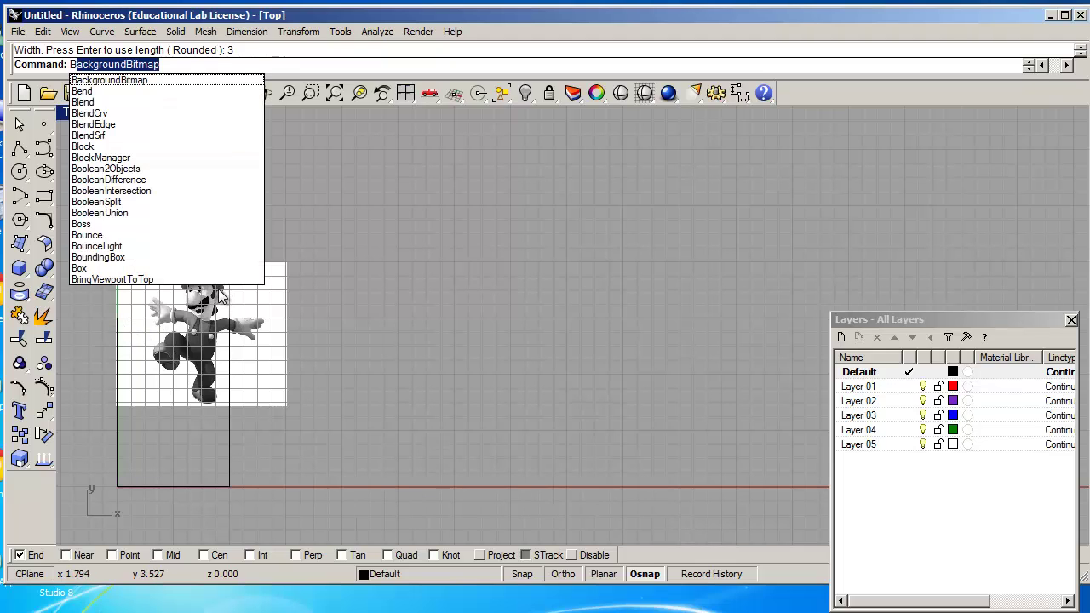
key(Return)
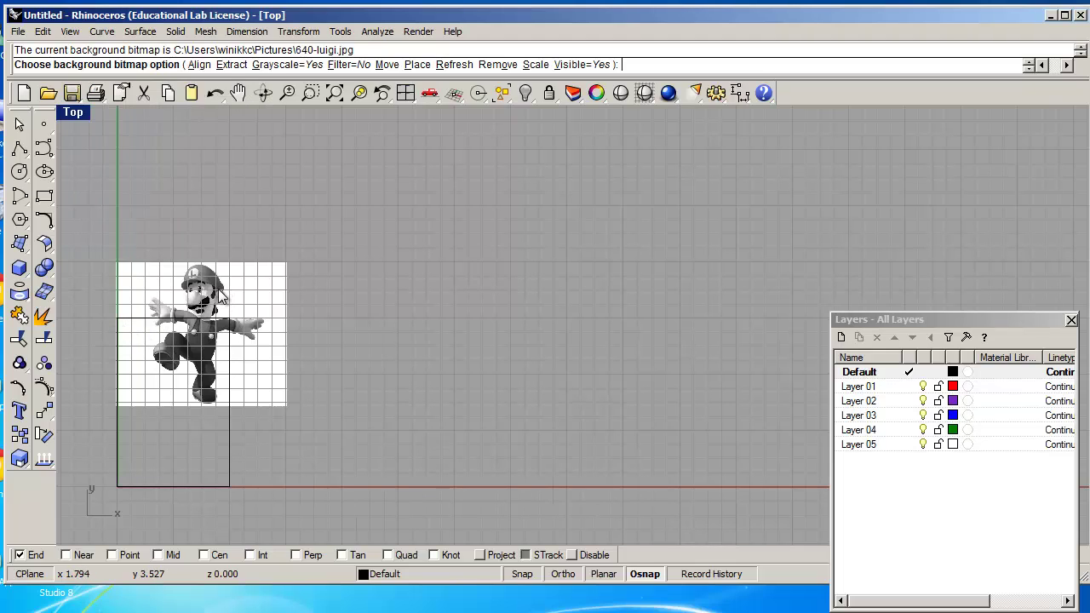
click(387, 66)
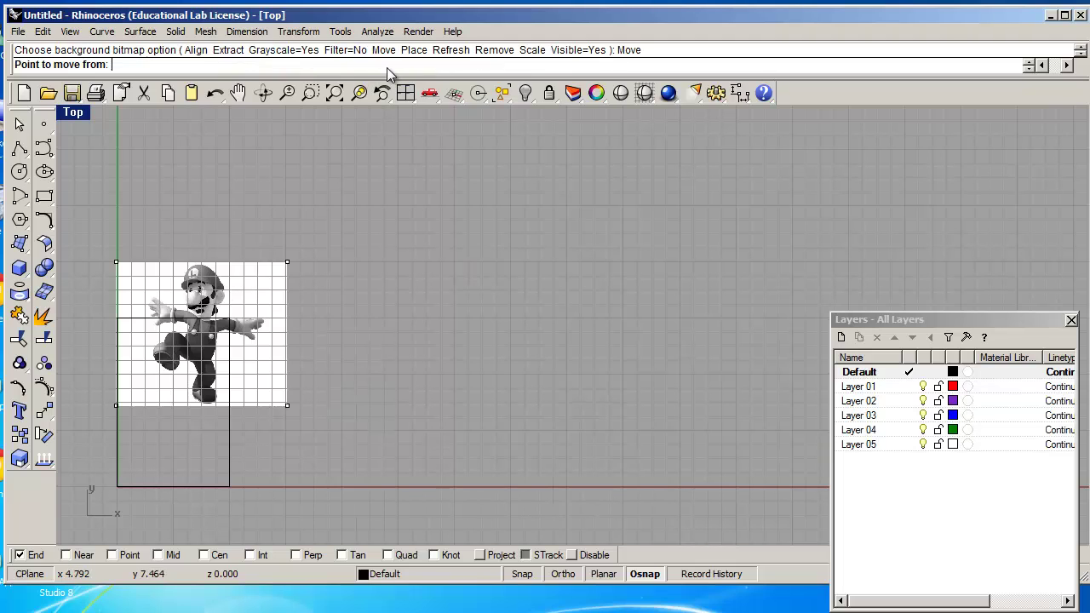
click(200, 324)
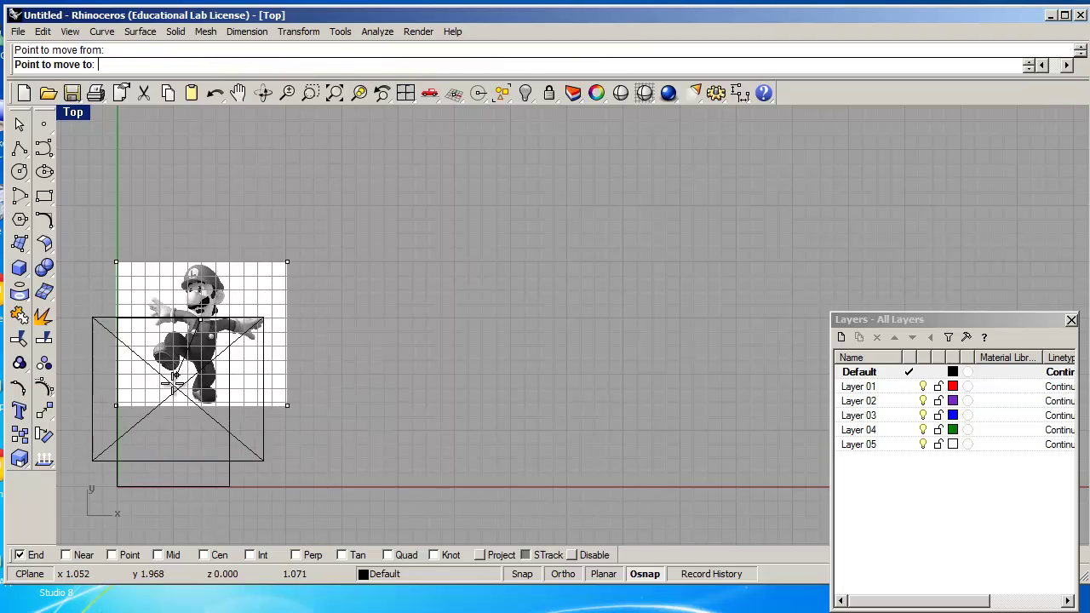
click(172, 396)
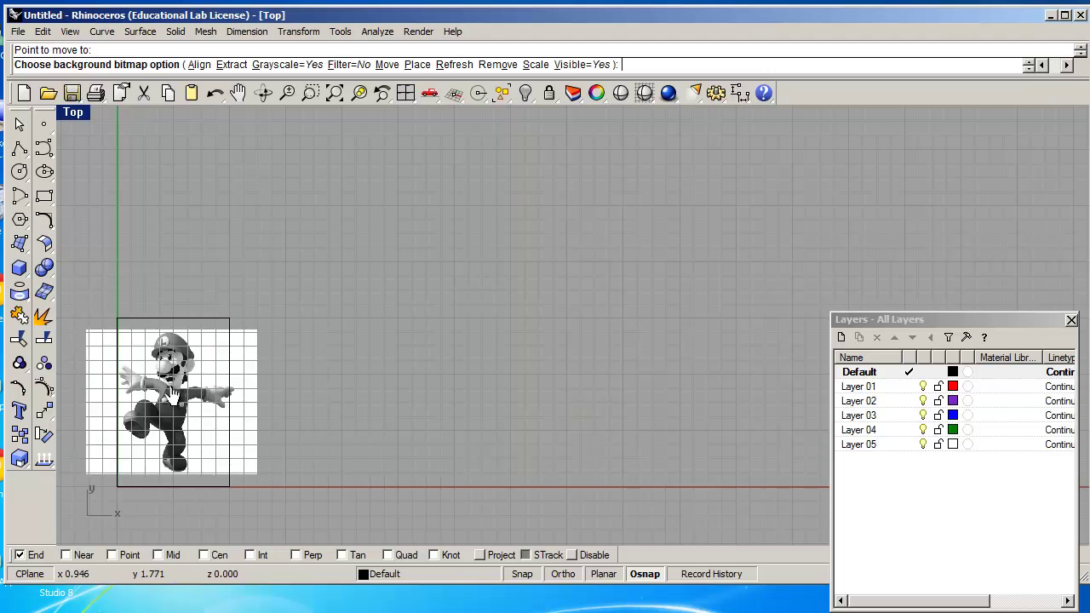
Shift the background bitmap further down until Luigi's standing foot rests on the rectangle's lower edge
click(388, 64)
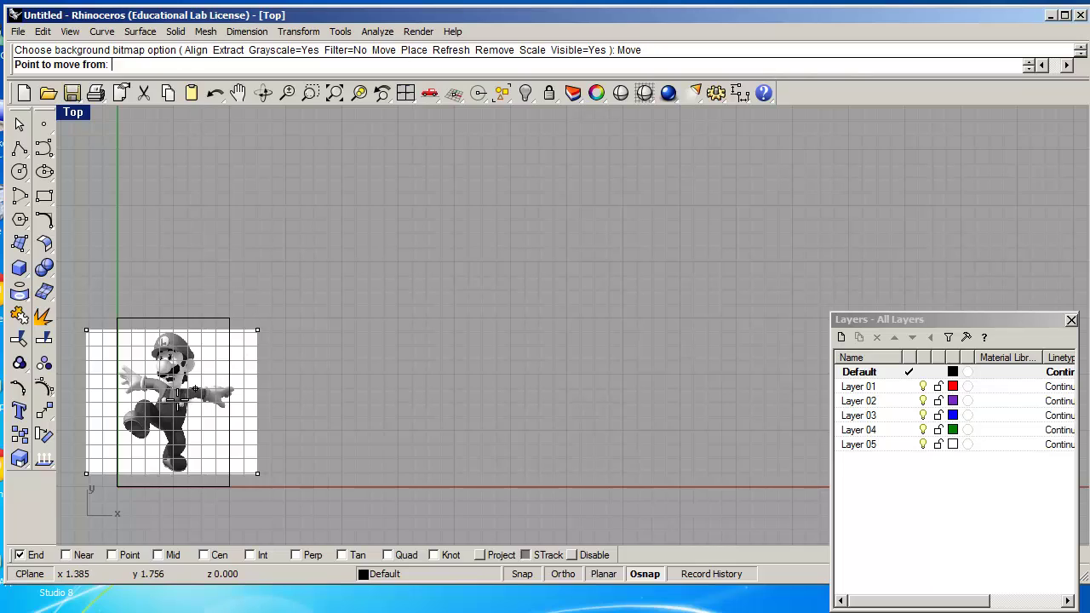
click(175, 471)
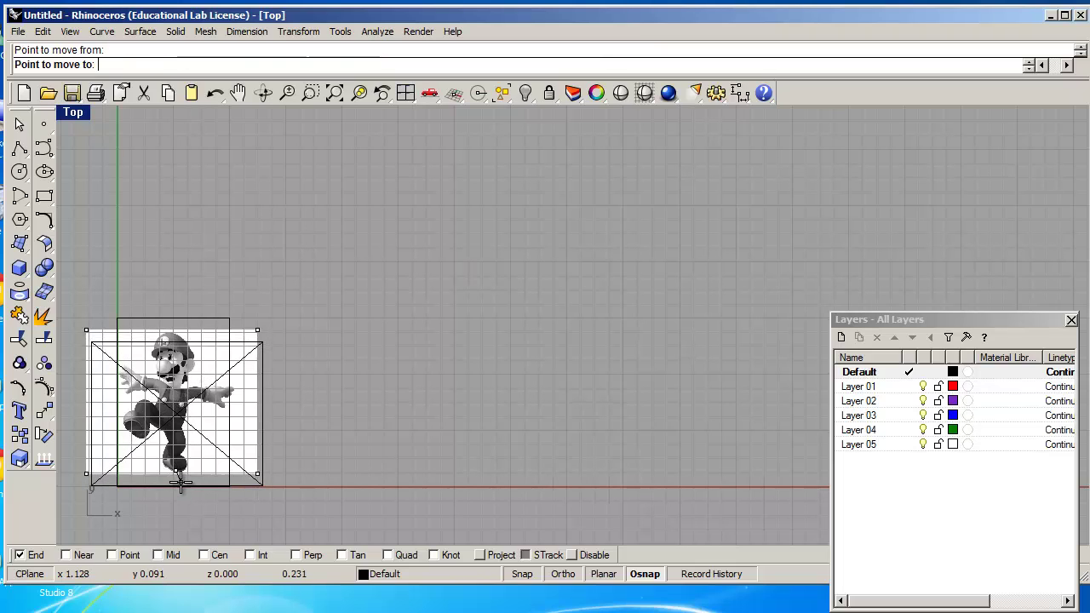
click(179, 483)
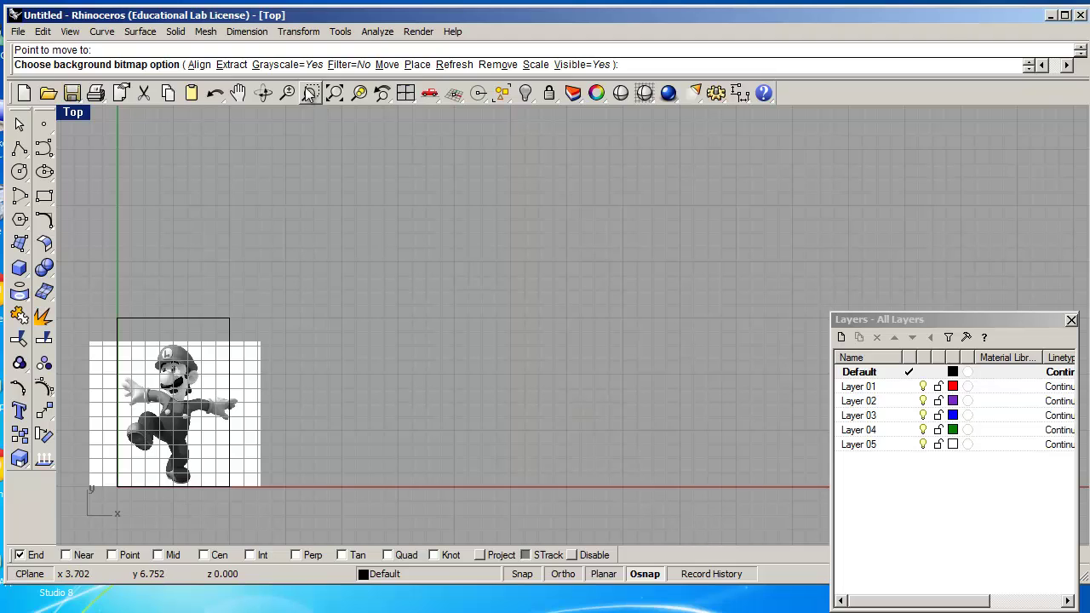
click(386, 66)
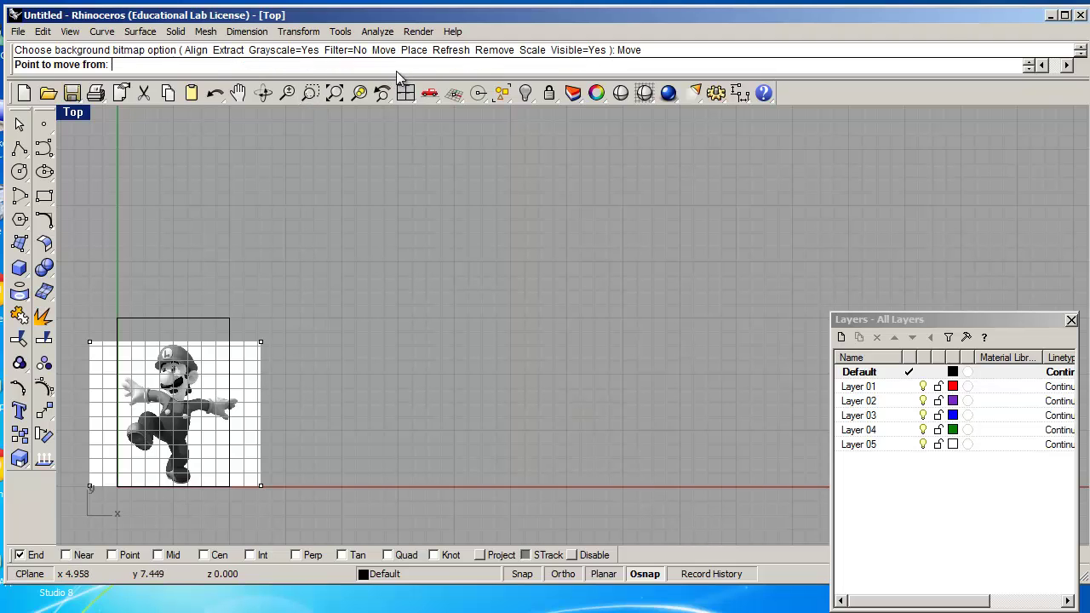
click(180, 485)
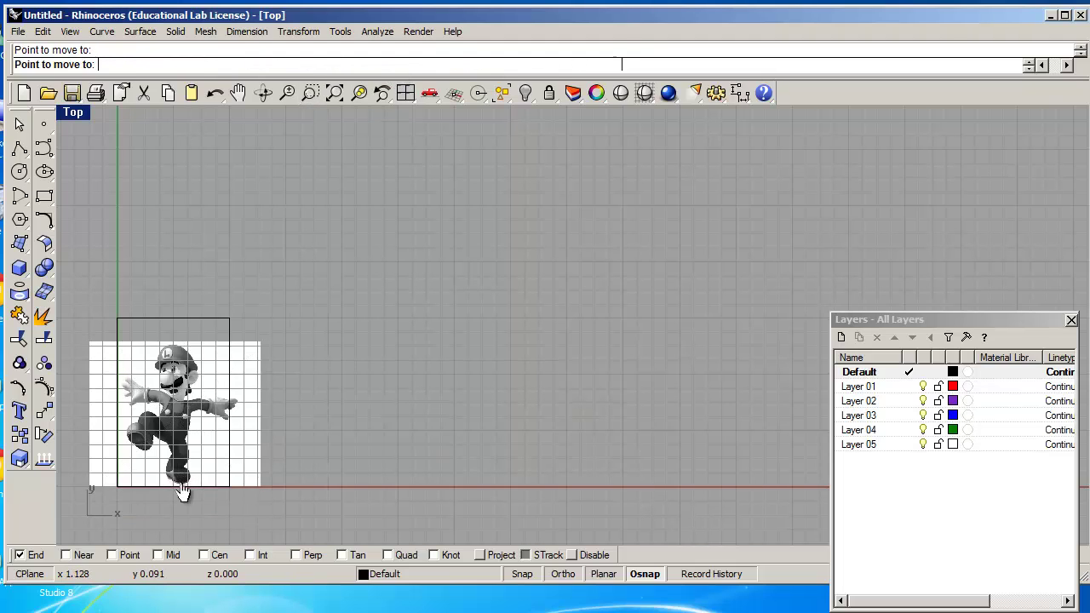
click(181, 491)
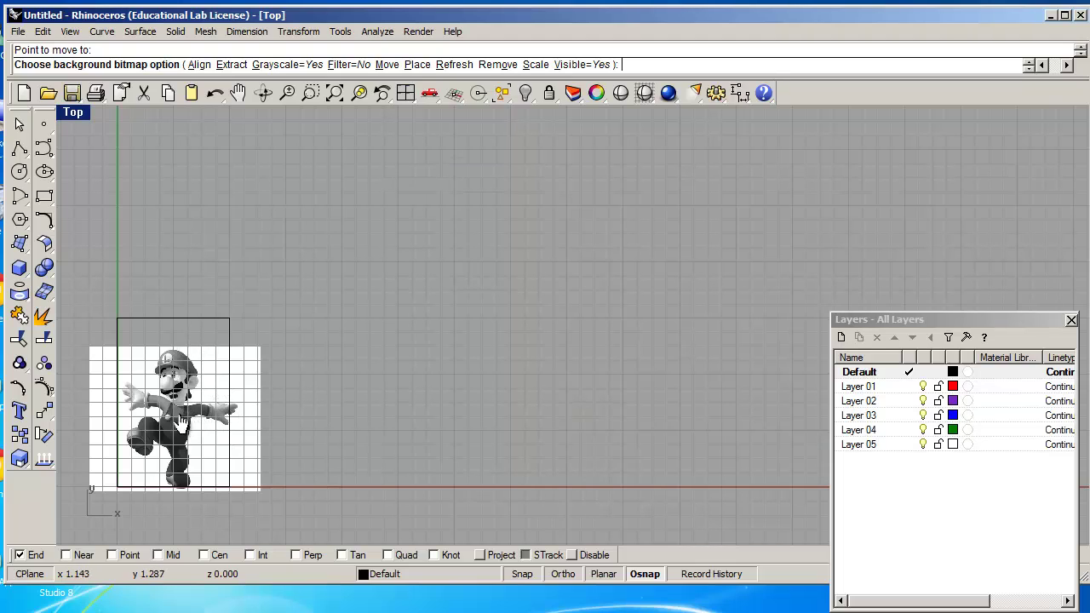
Scale the background bitmap up from Luigi's foot so that the figure fills the rectangle's 3-inch height
click(535, 64)
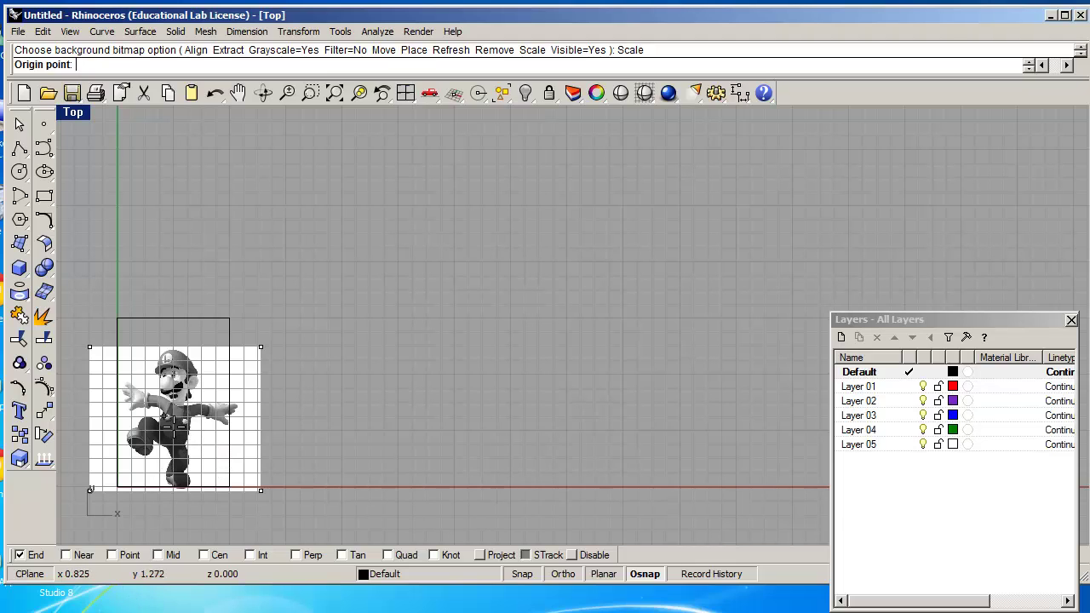
click(173, 488)
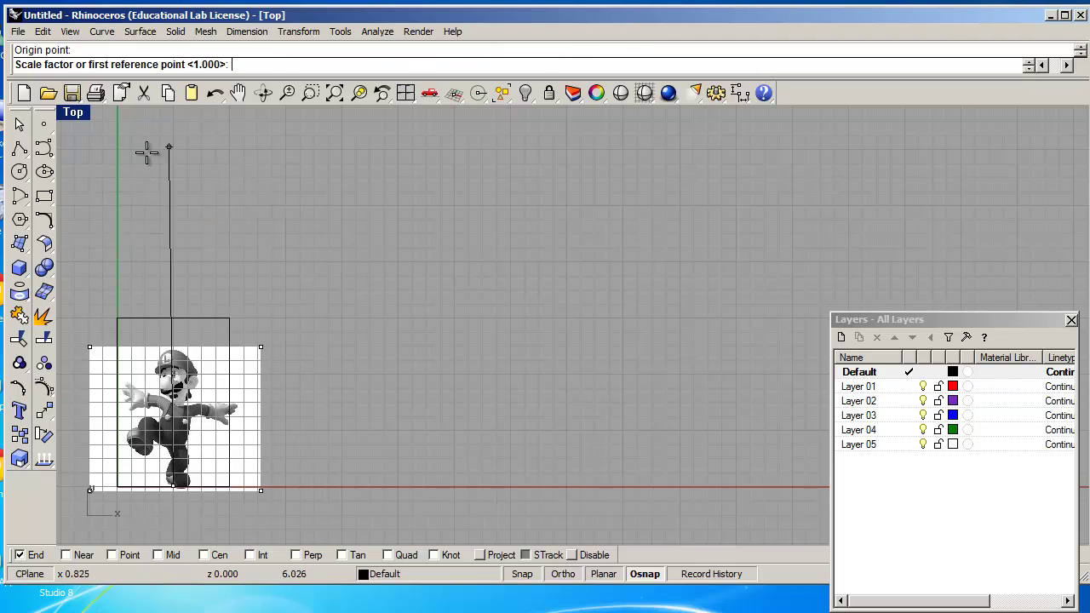
click(173, 347)
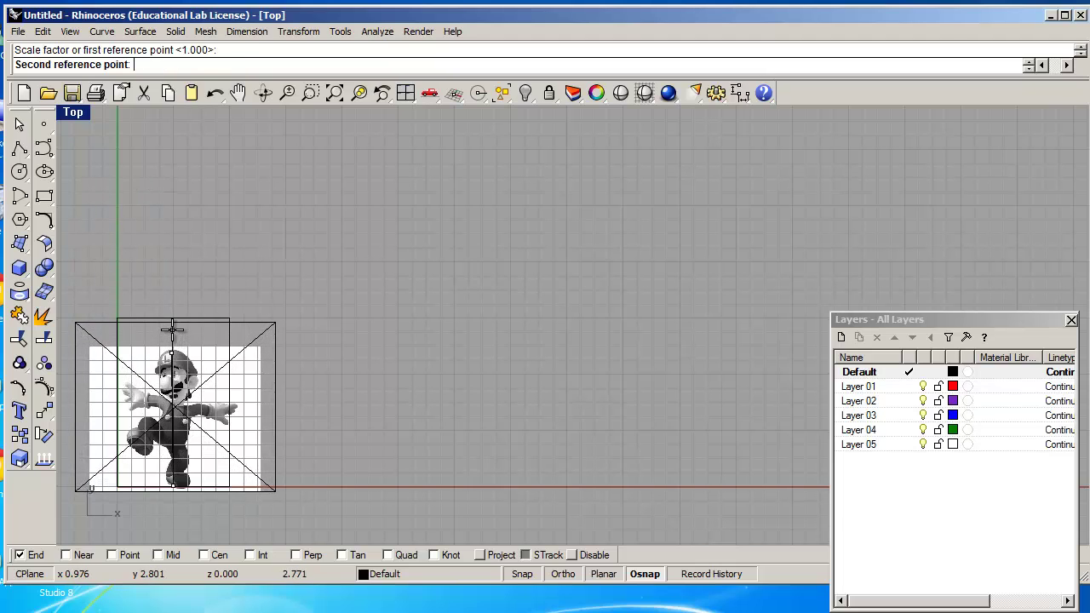
click(171, 335)
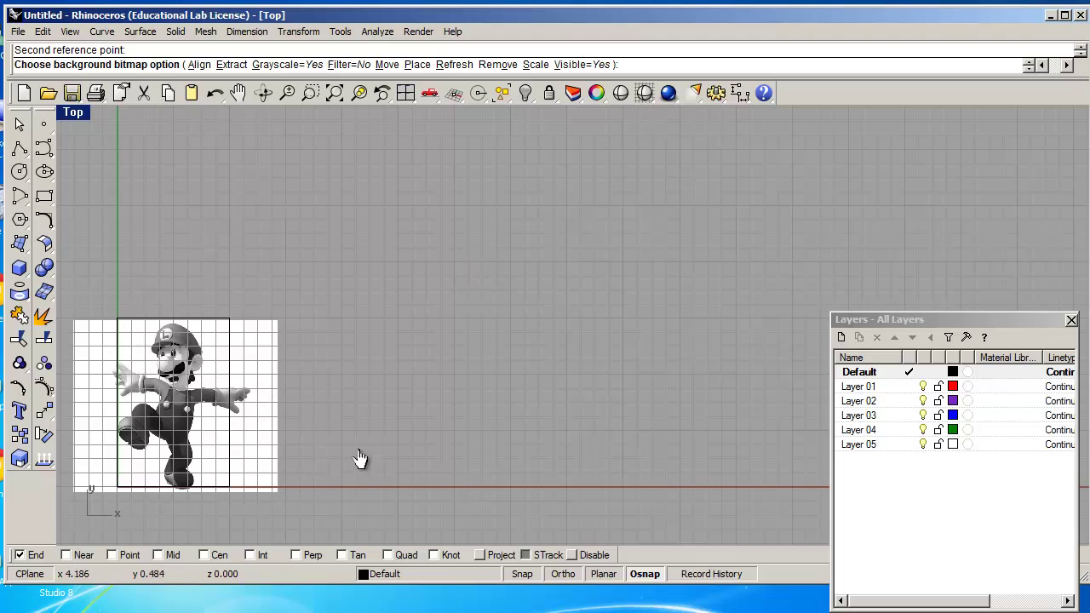
key(Return)
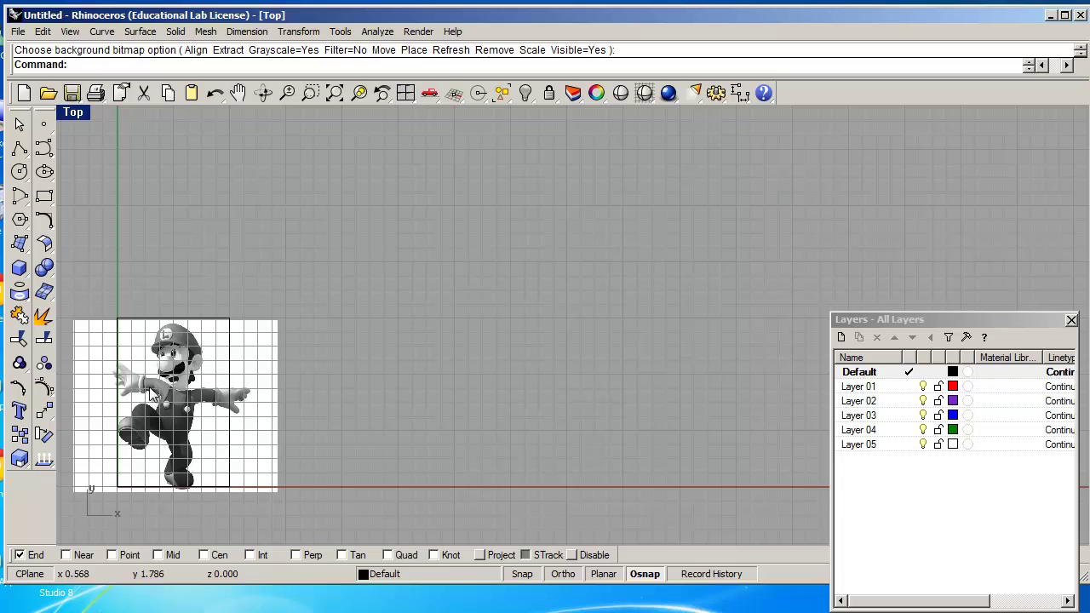
Delete the 2 by 3 inch guide rectangle around the Luigi picture
scroll(151, 395, up, 3)
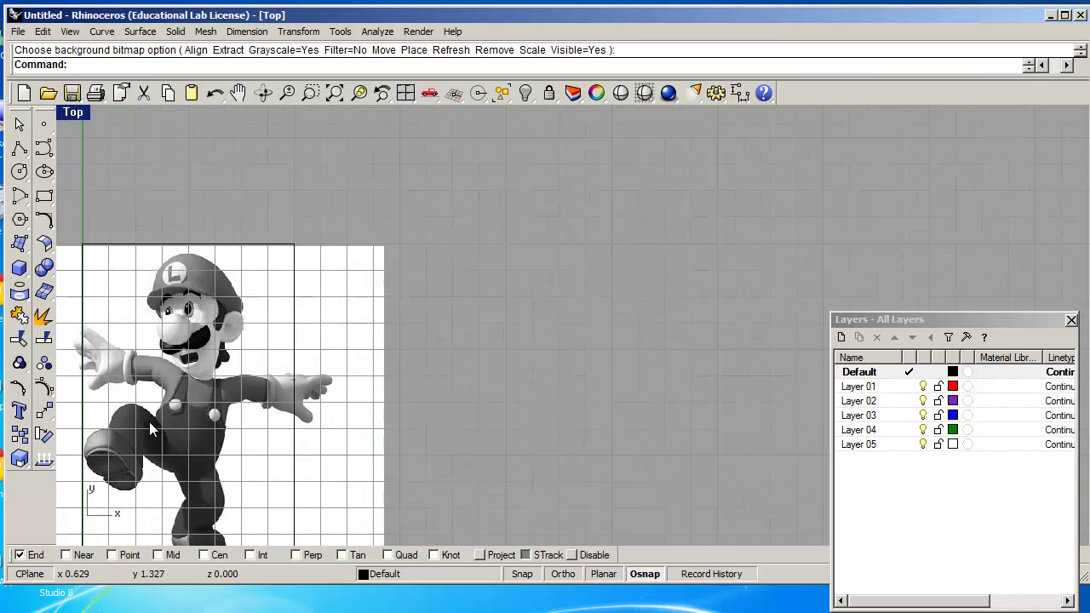
scroll(156, 422, up, 2)
right_drag(155, 422, 317, 302)
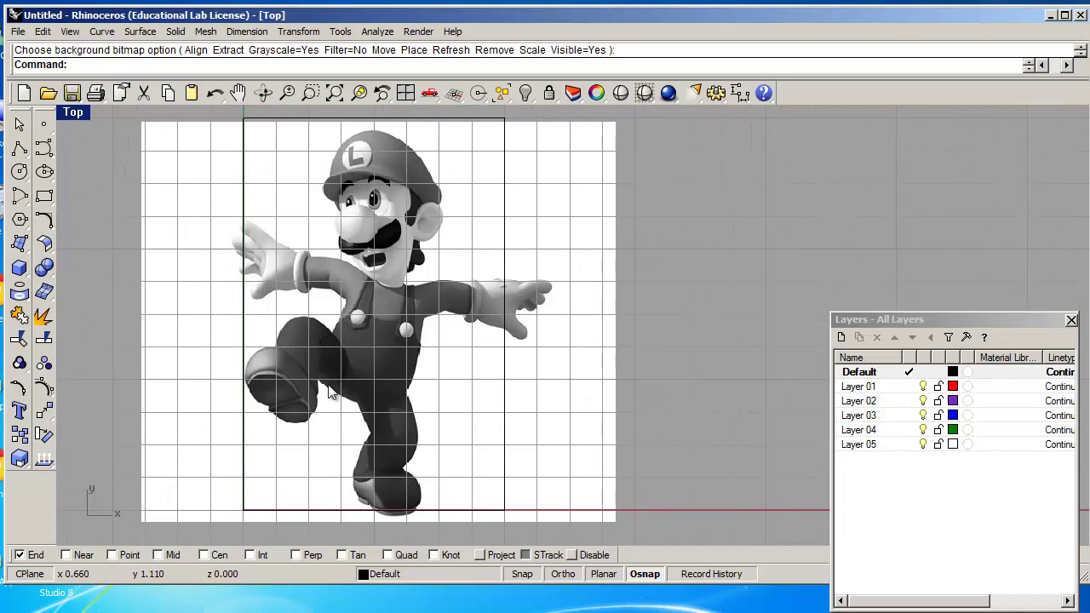
click(506, 374)
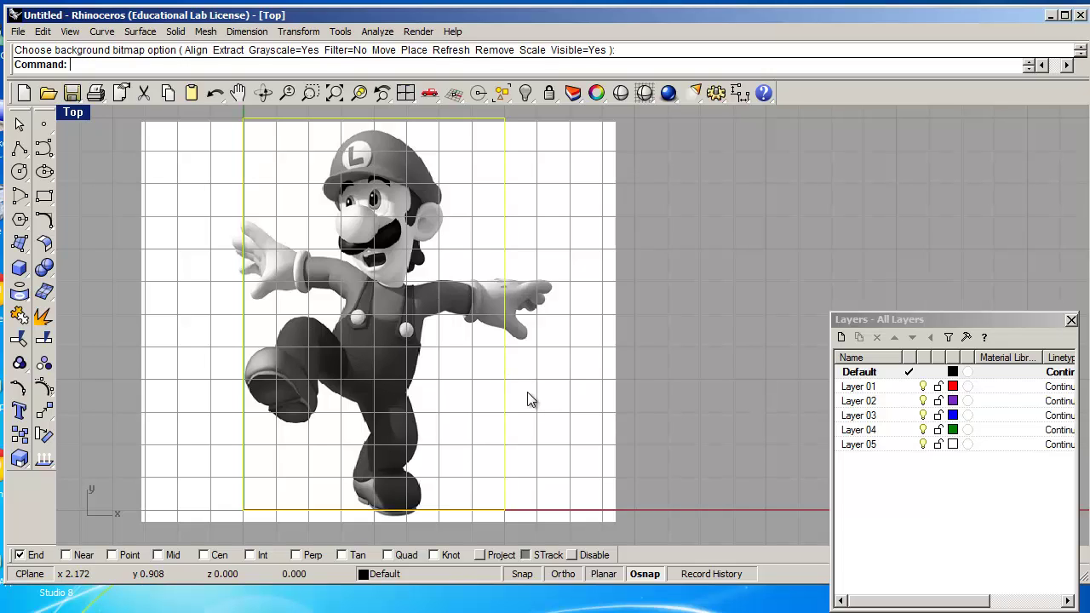
key(Delete)
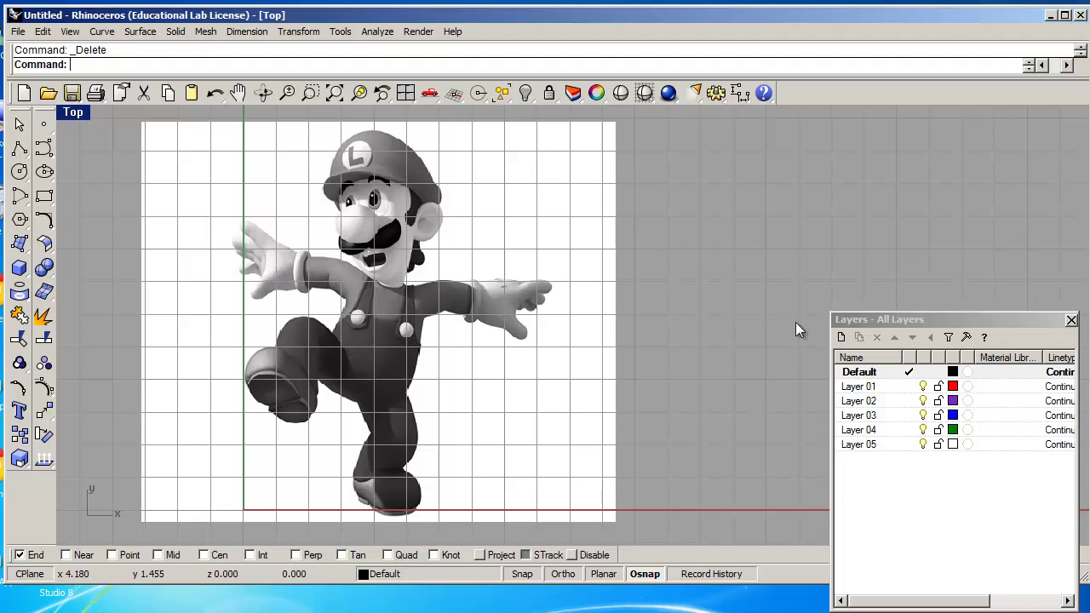
Close and reopen the Layers panel, leaving it floating beside the Luigi picture
drag(891, 322, 666, 129)
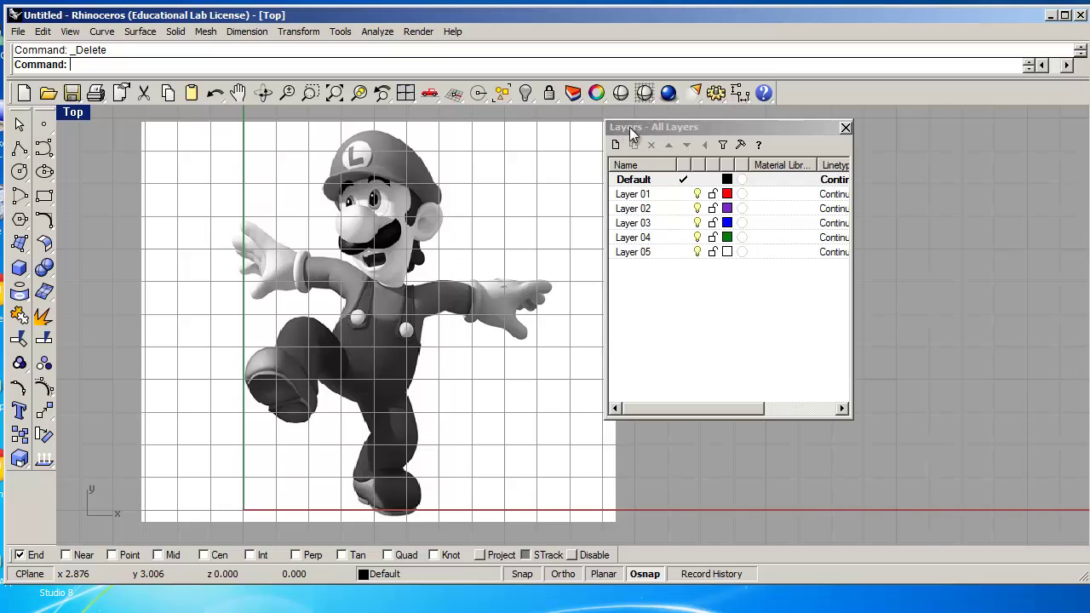
click(845, 128)
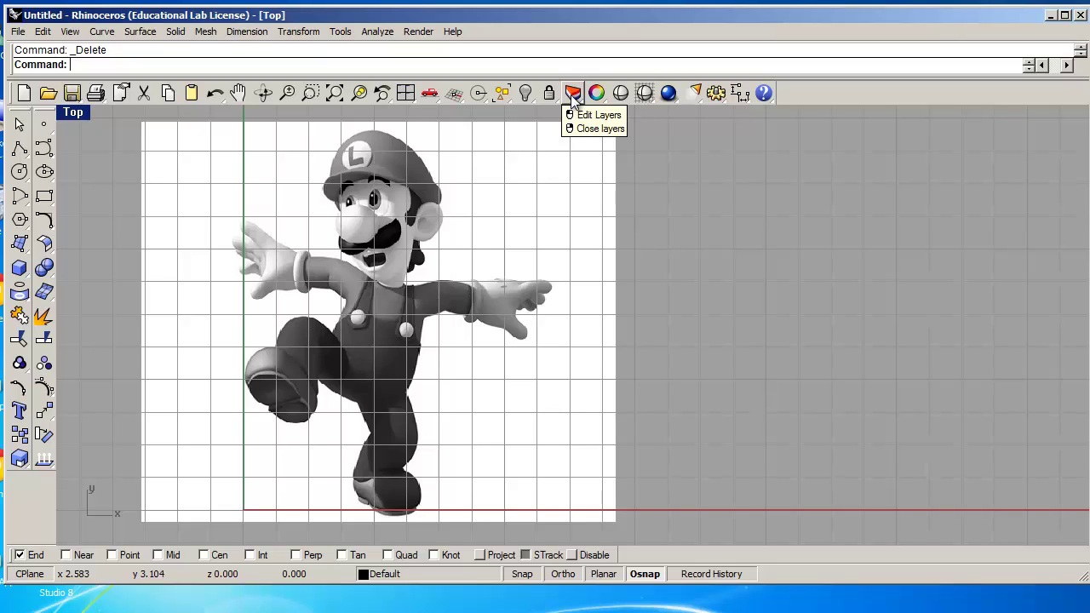
click(573, 95)
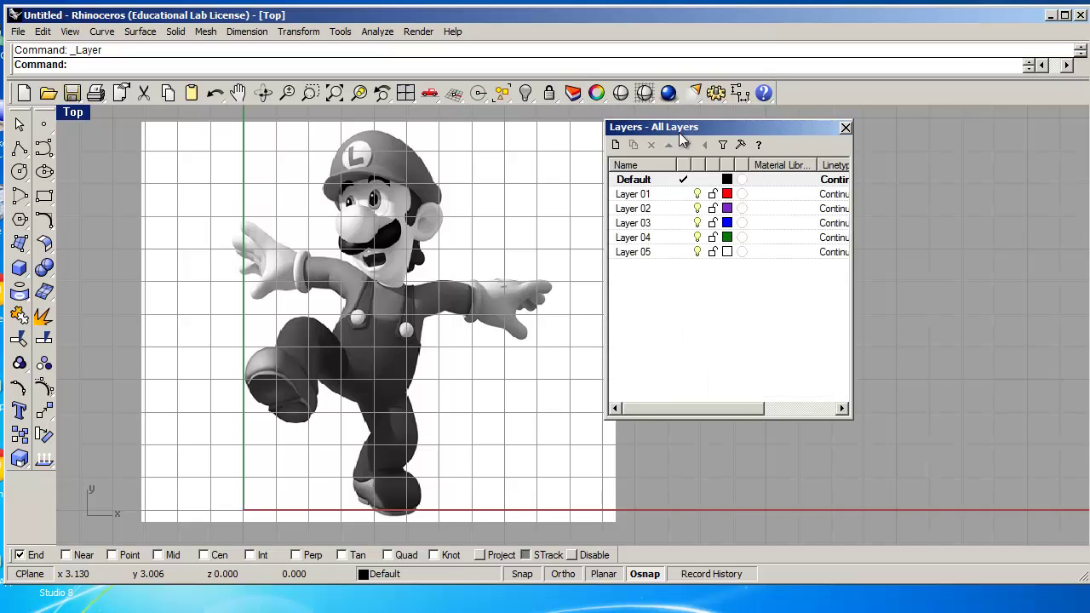
drag(680, 130, 670, 84)
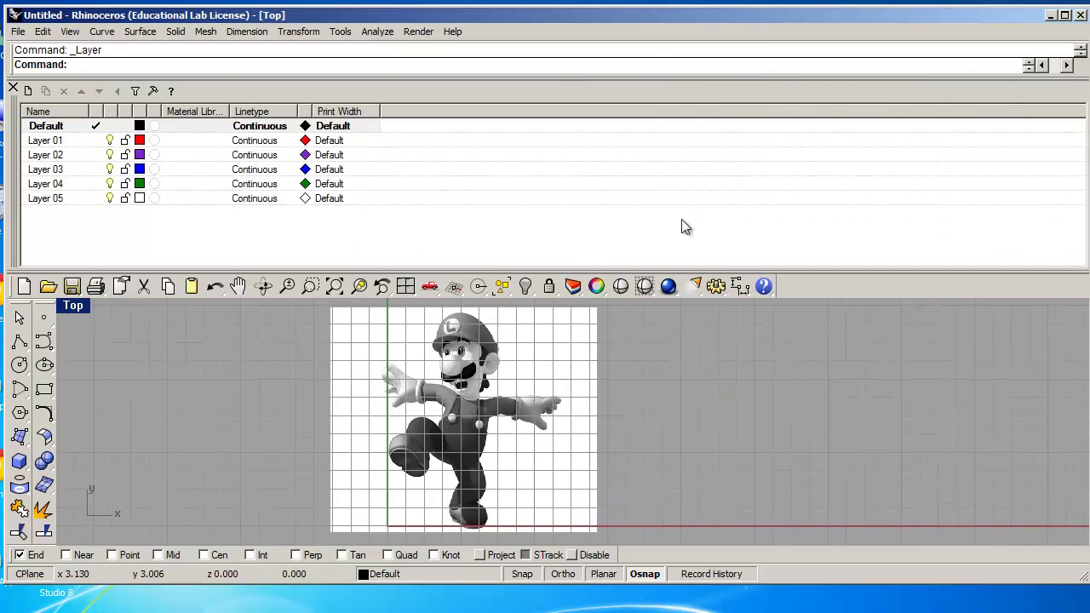
drag(685, 225, 701, 103)
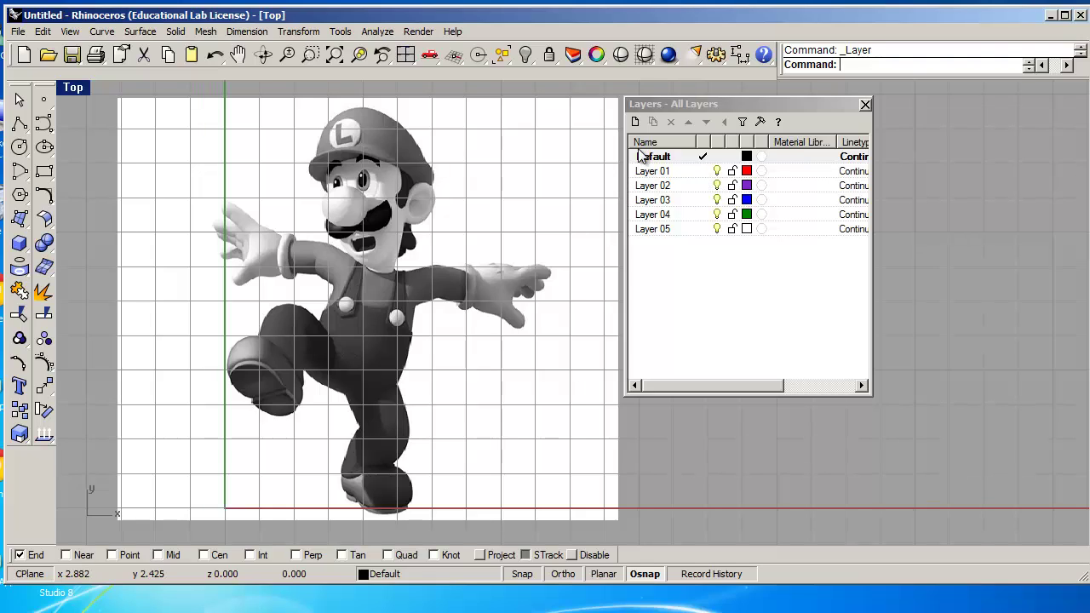
Make Layer 01 current and draw a one-segment polyline along the back edge of Luigi's cap
click(700, 171)
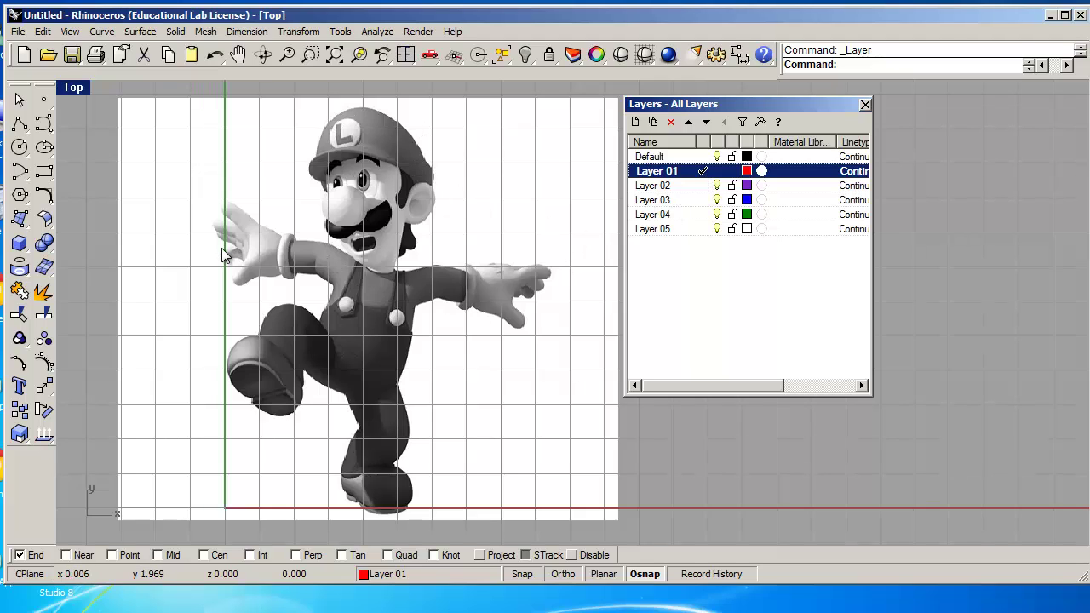
click(47, 123)
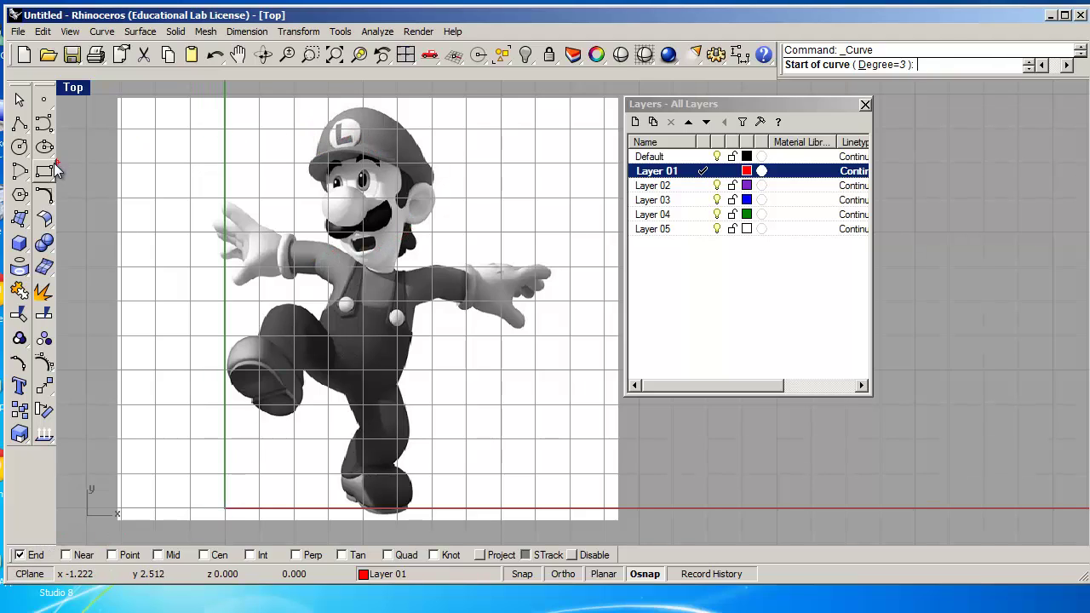
click(19, 125)
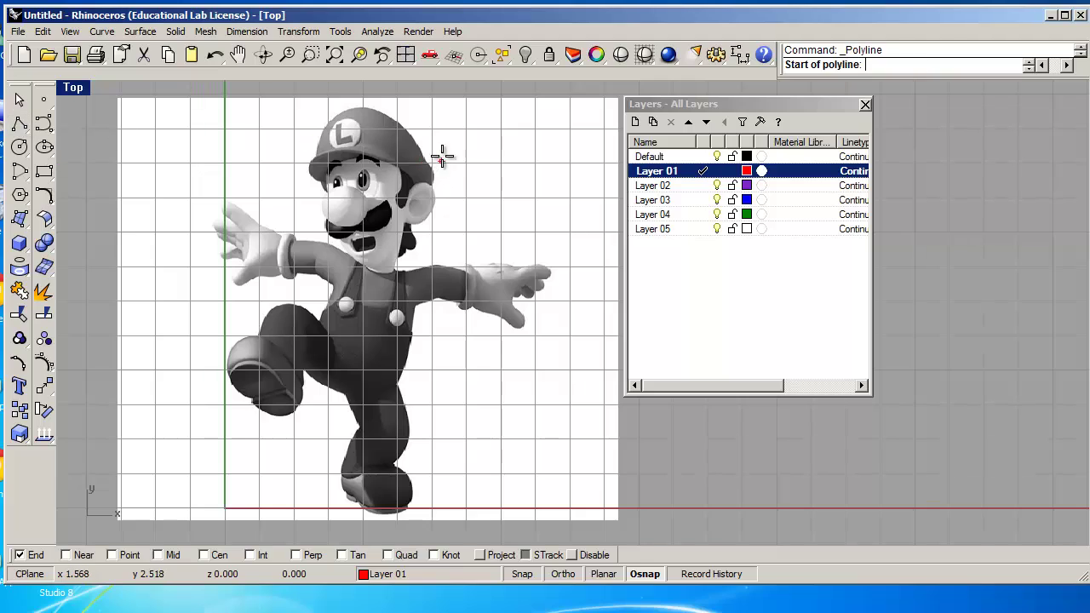
click(406, 129)
click(430, 161)
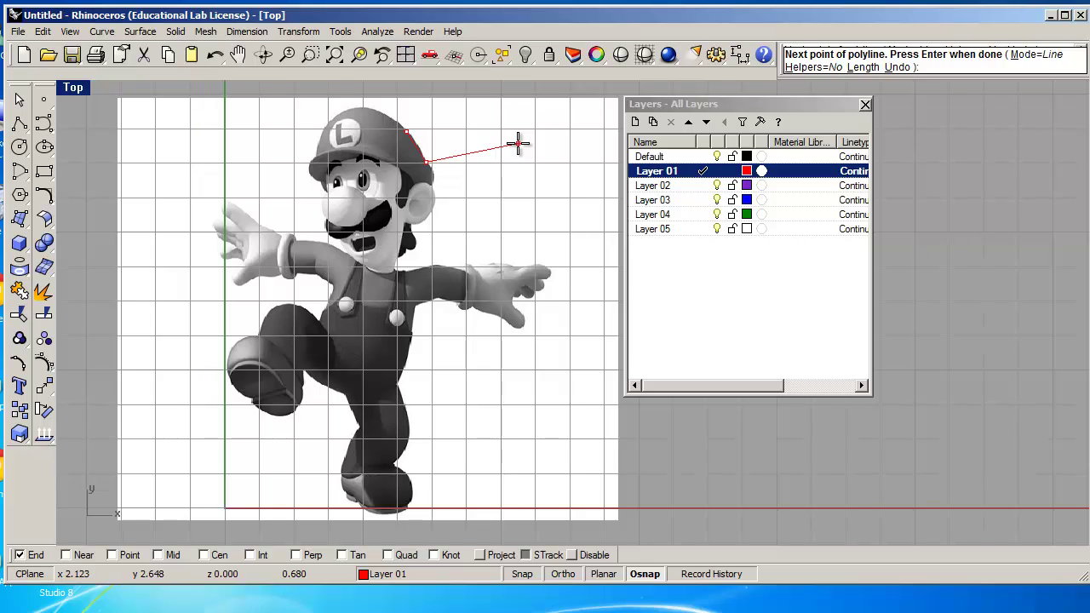
key(Return)
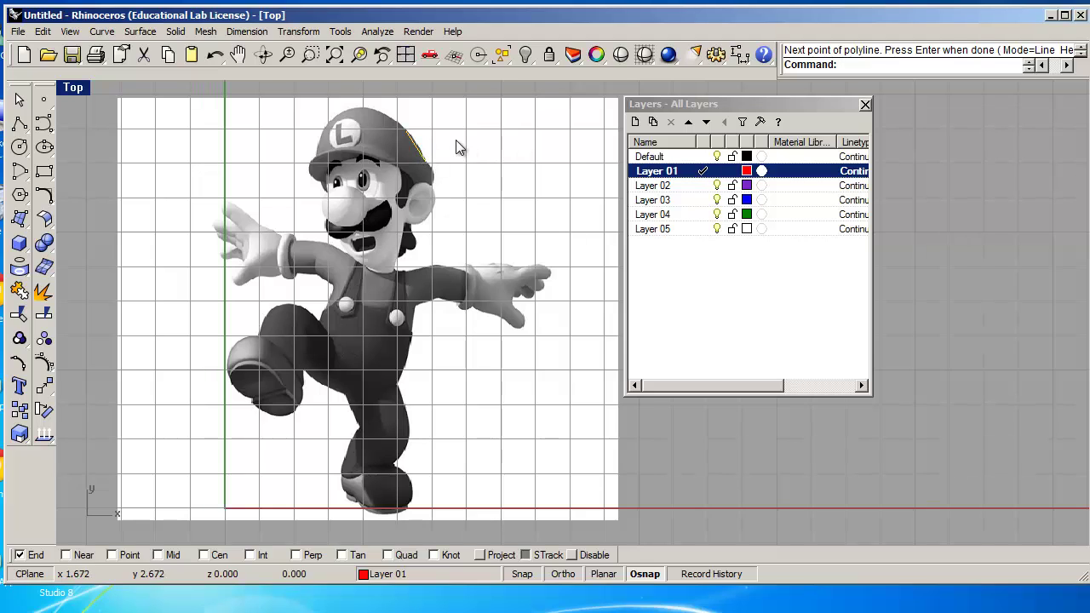
scroll(418, 151, up, 5)
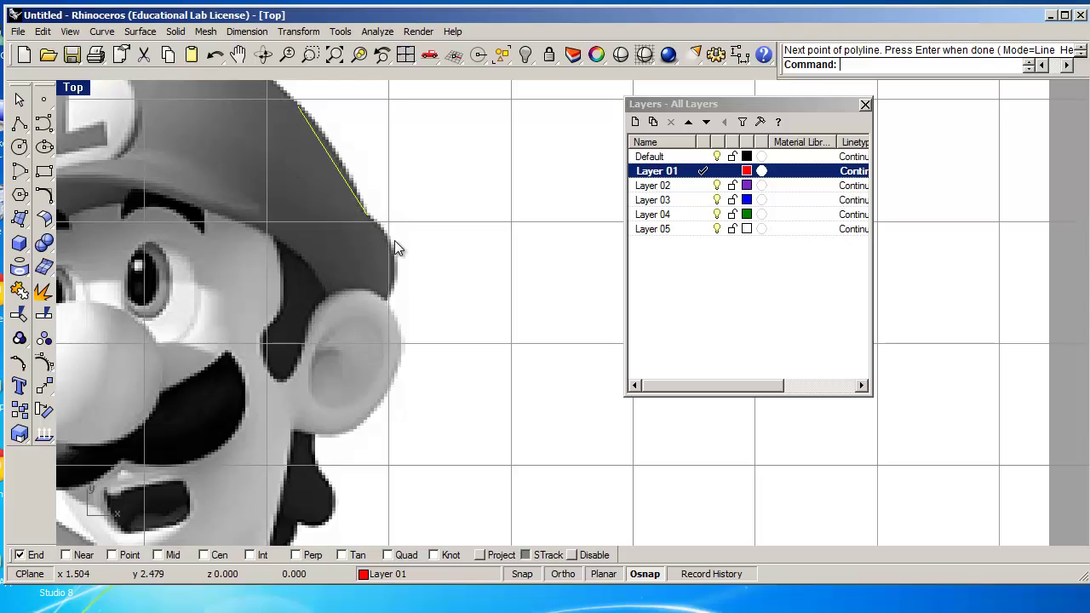
Draw a degree-3 control-point curve from the polyline's lower end around the cap's back brim and partway down the ear
click(46, 126)
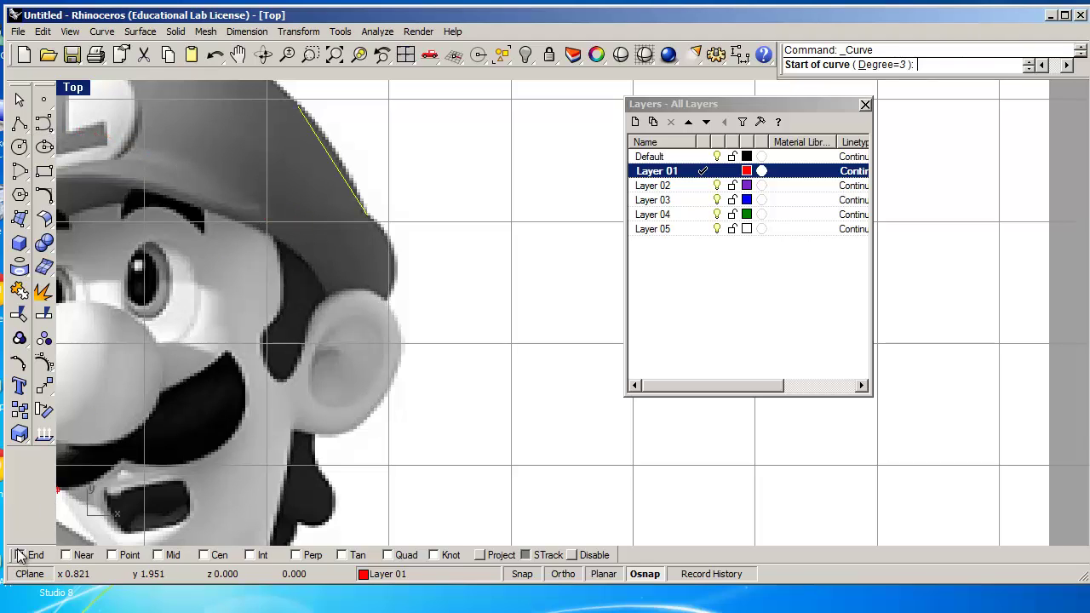
click(368, 213)
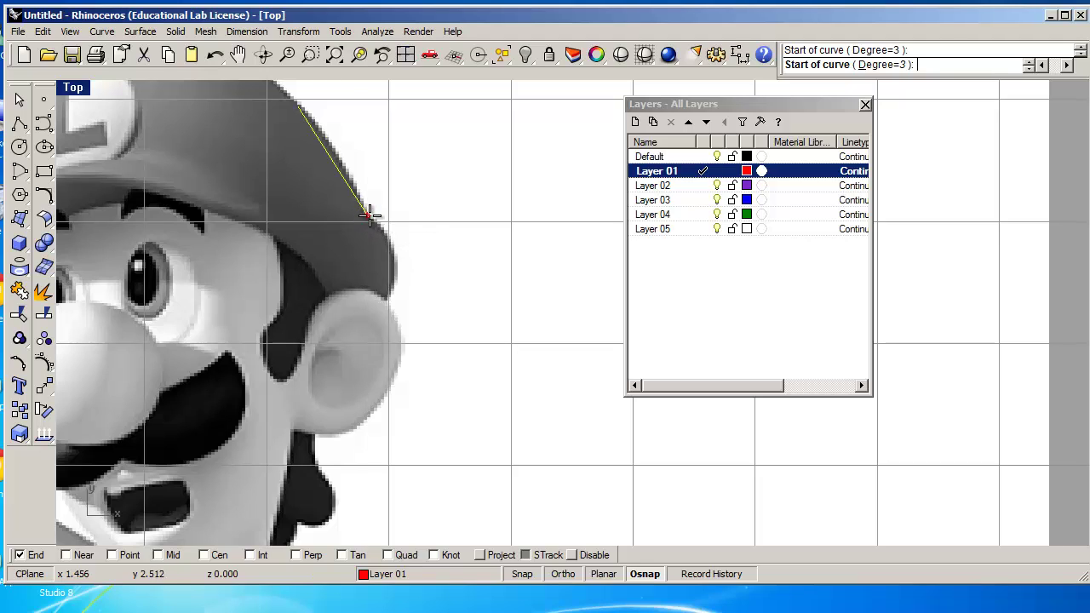
click(389, 237)
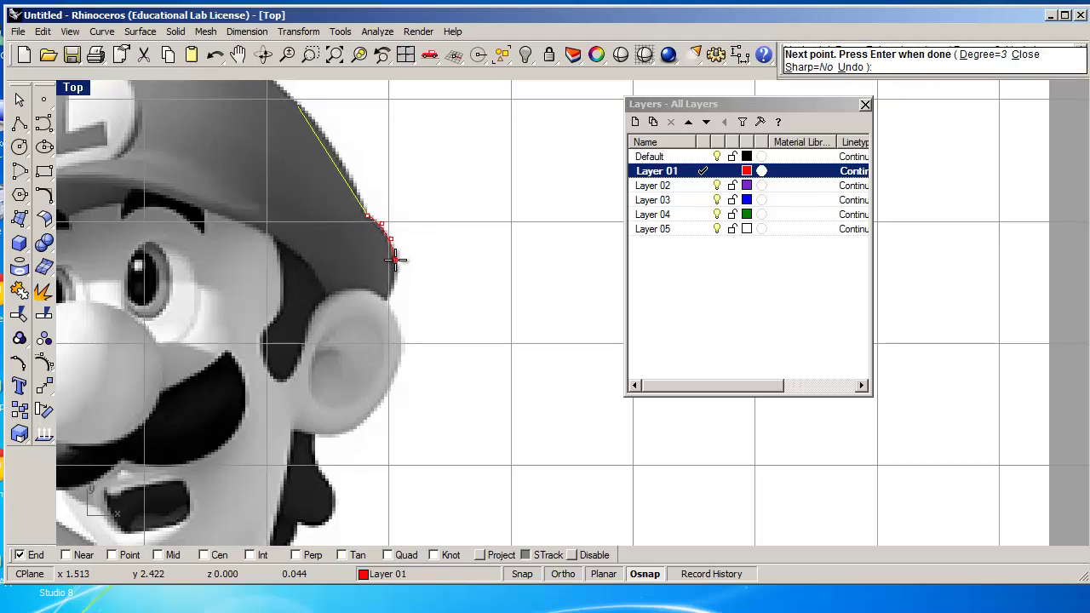
click(397, 259)
click(395, 278)
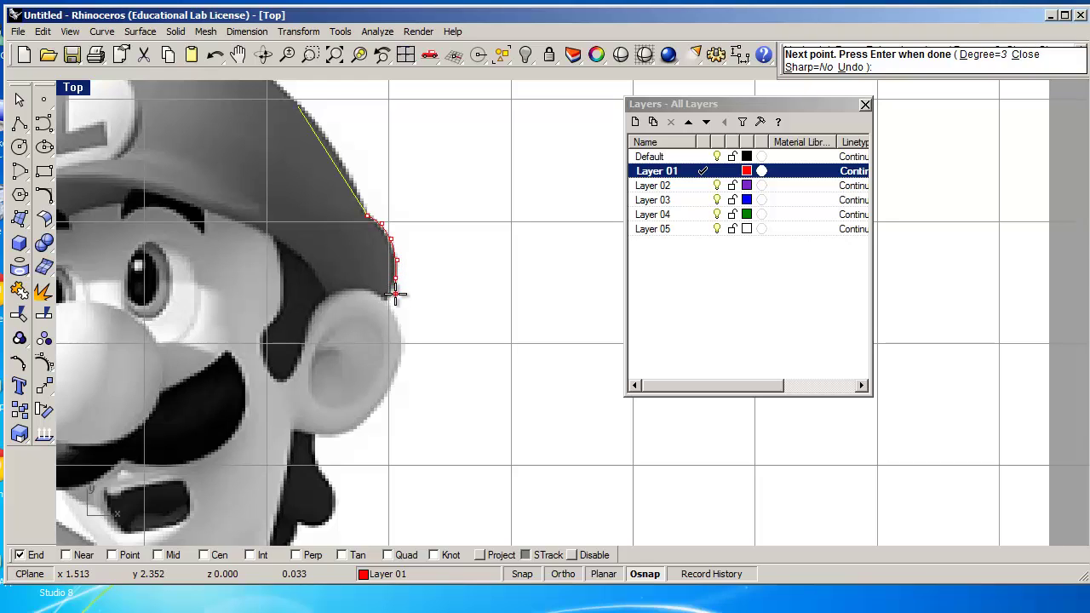
click(389, 300)
click(393, 312)
click(404, 335)
click(401, 362)
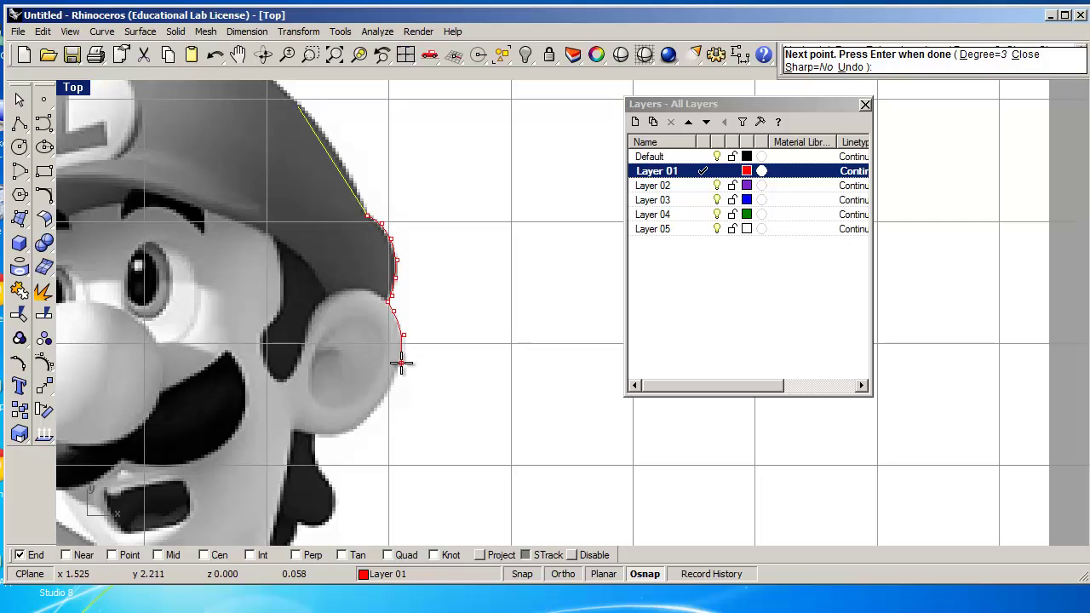
key(Return)
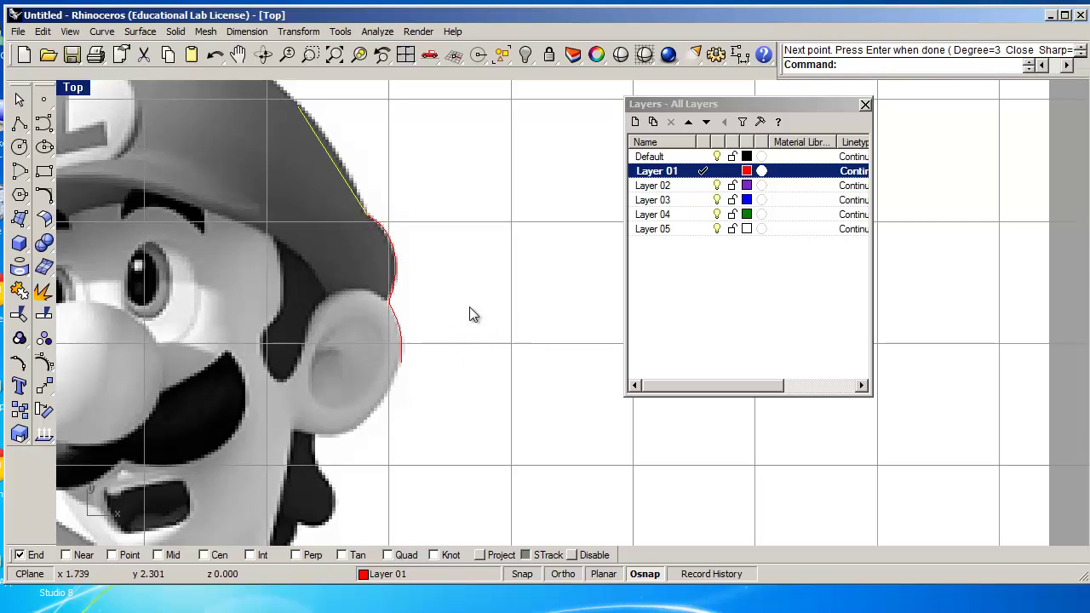
Join the cap polyline and the brim-and-ear curve into one open curve, and delete it
click(394, 313)
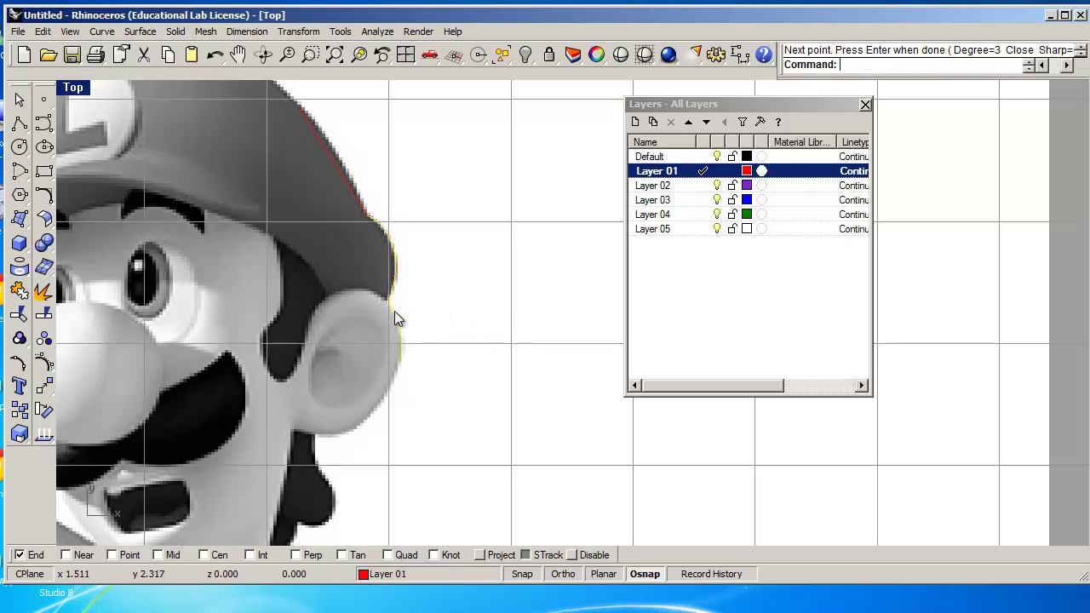
click(350, 190)
click(19, 290)
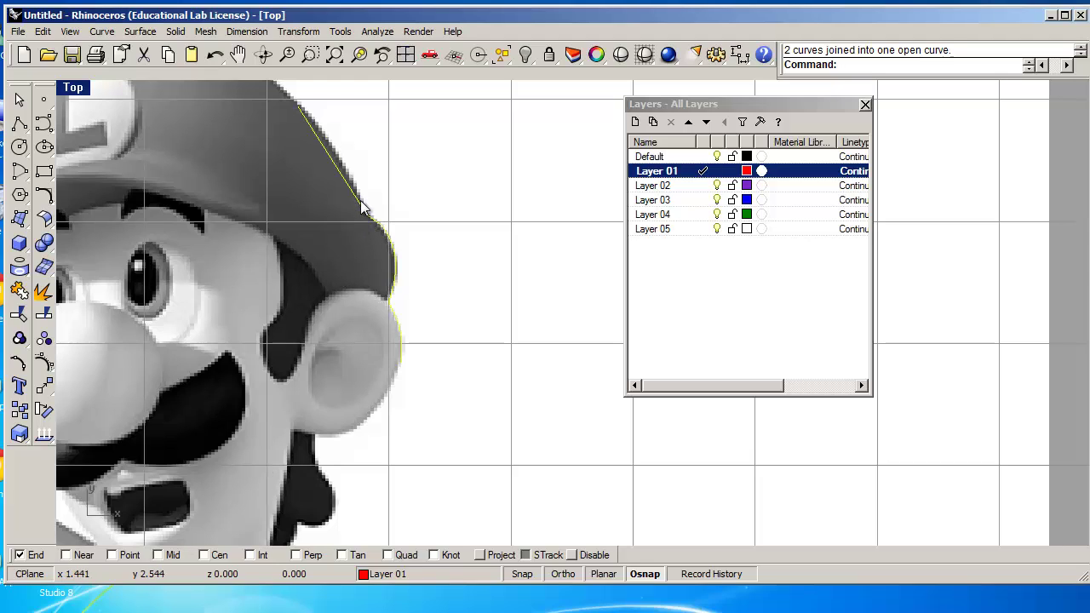
drag(361, 210, 399, 213)
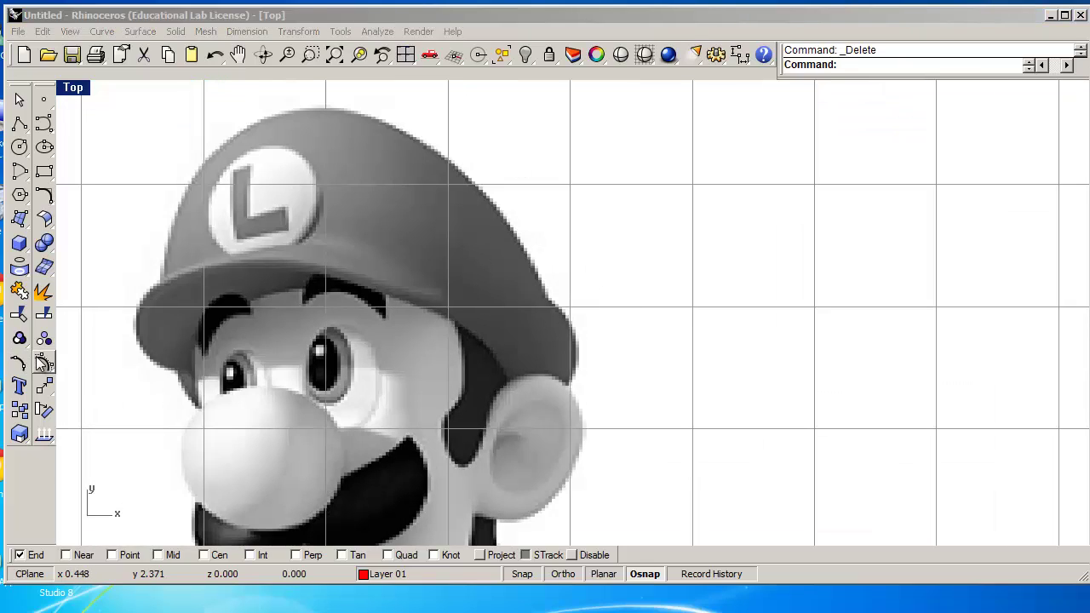
Start a degree-3 control-point curve above the front brim and trace the cap's outline over the crown to the notch at the back brim
click(48, 125)
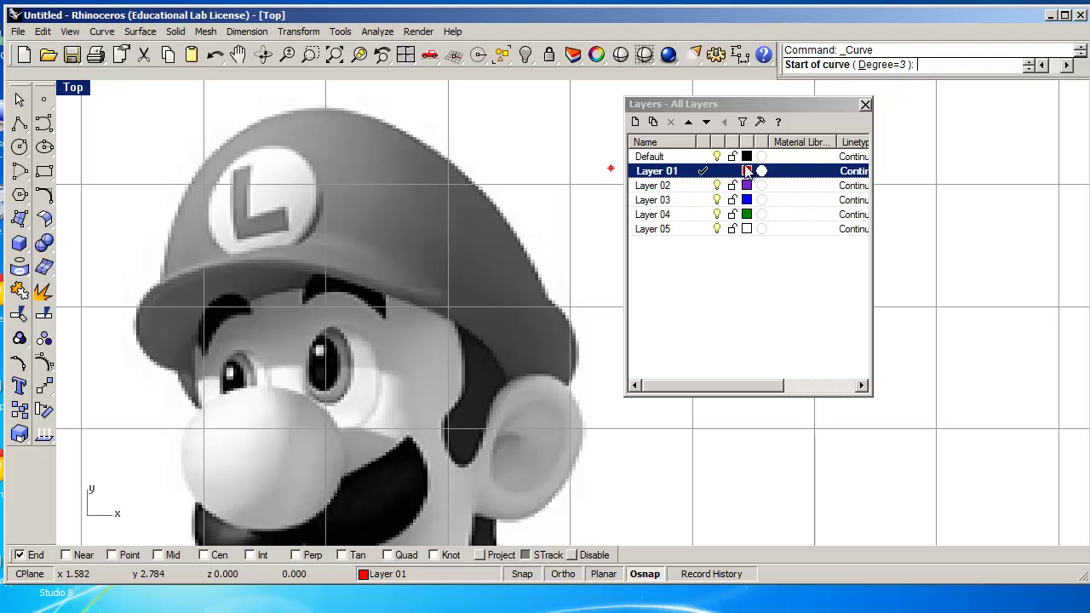
click(161, 277)
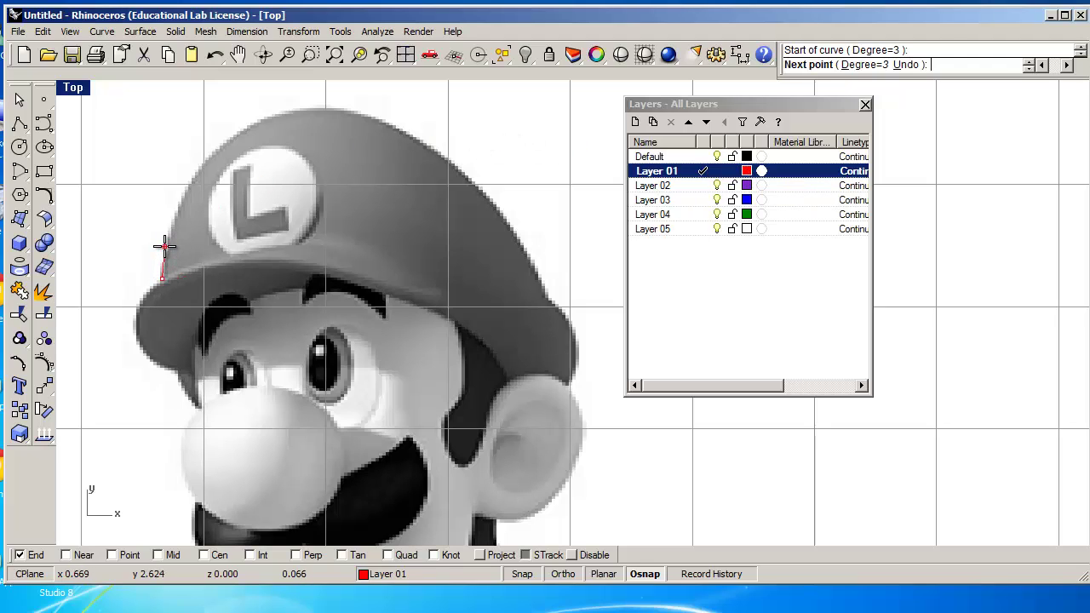
click(165, 246)
click(180, 202)
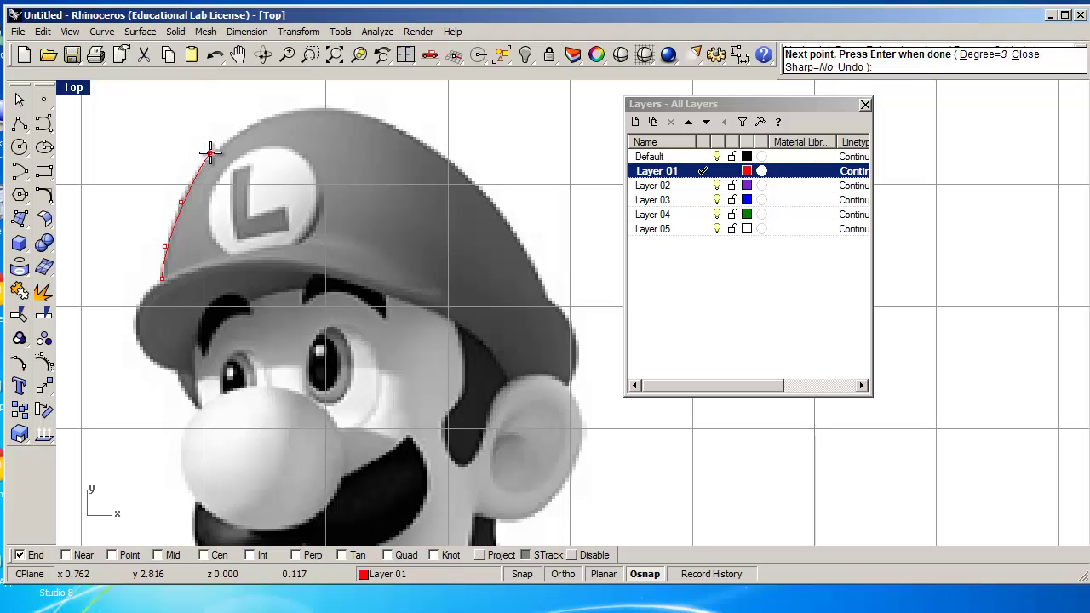
click(211, 154)
click(253, 126)
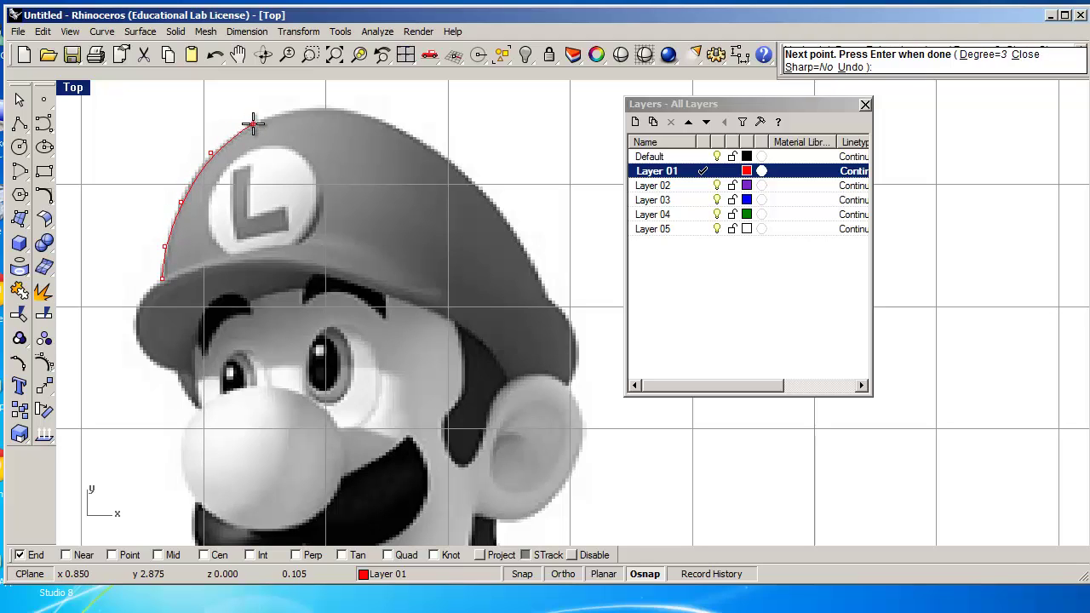
click(302, 108)
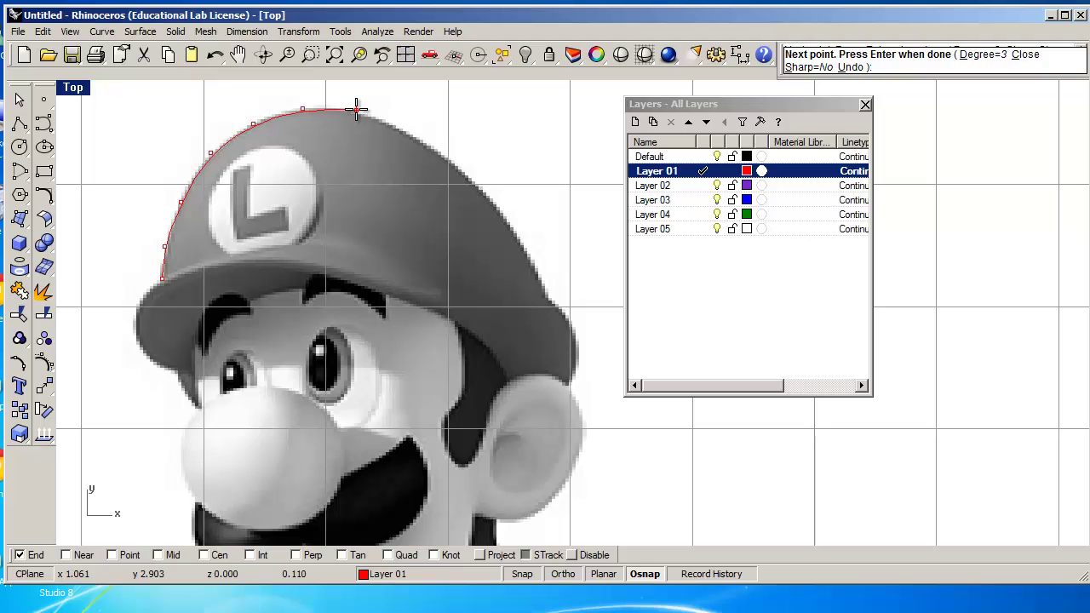
click(349, 108)
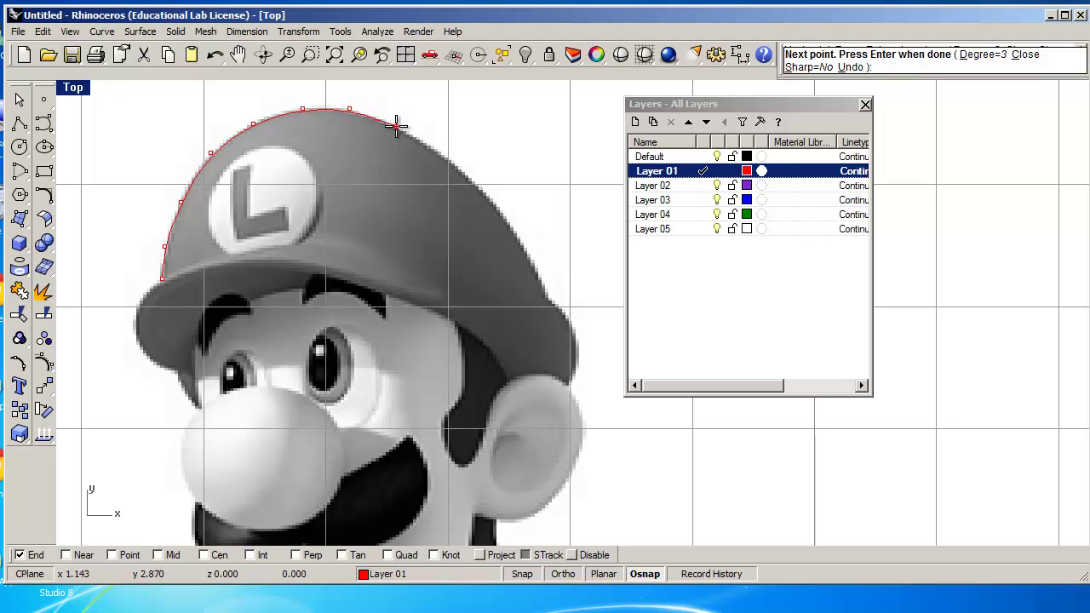
click(396, 125)
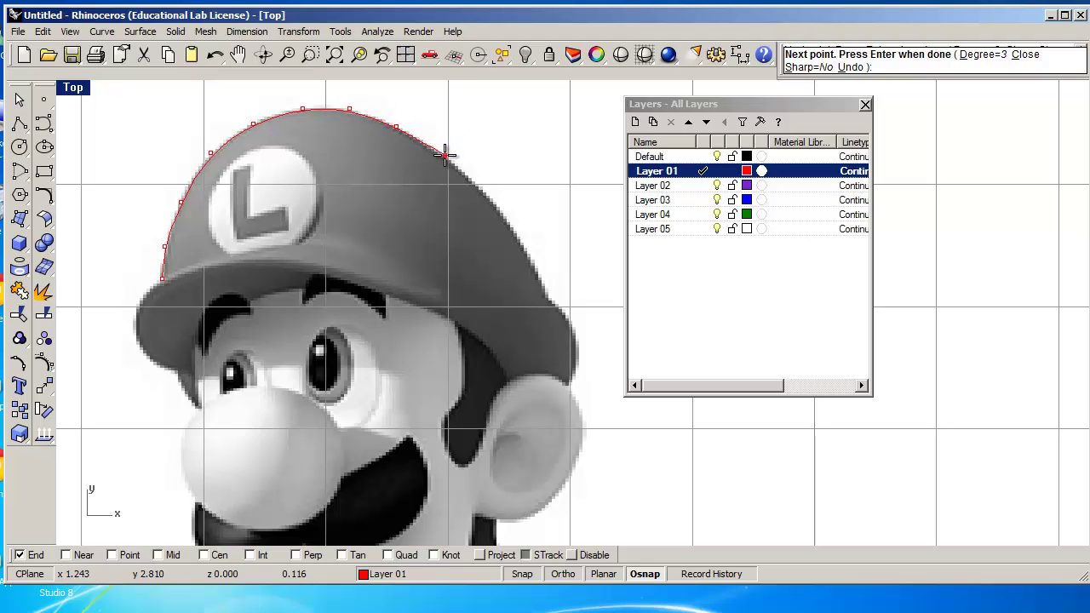
click(444, 154)
click(484, 194)
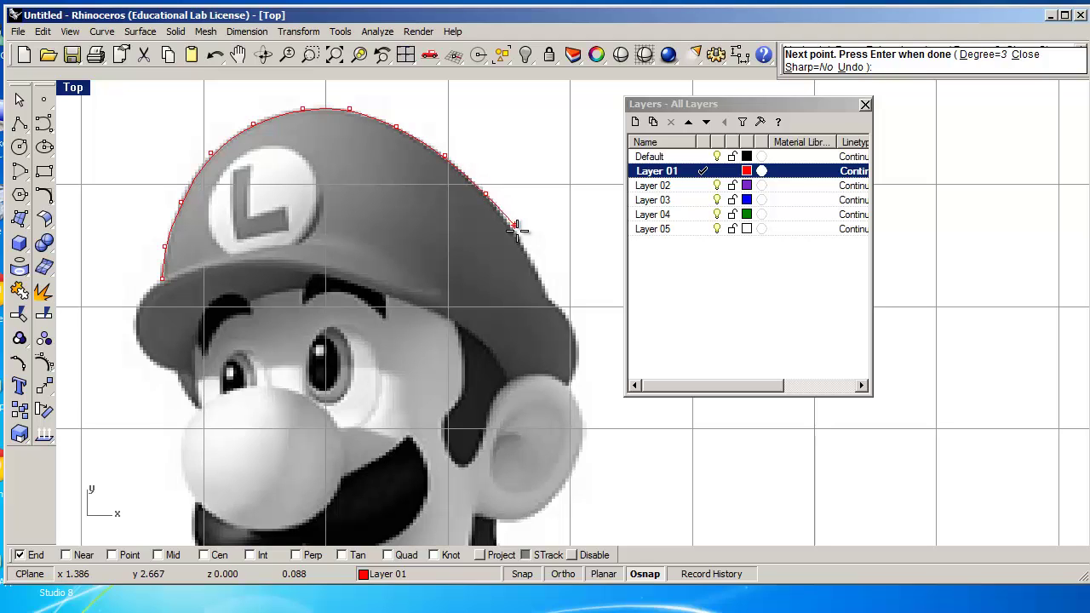
click(521, 242)
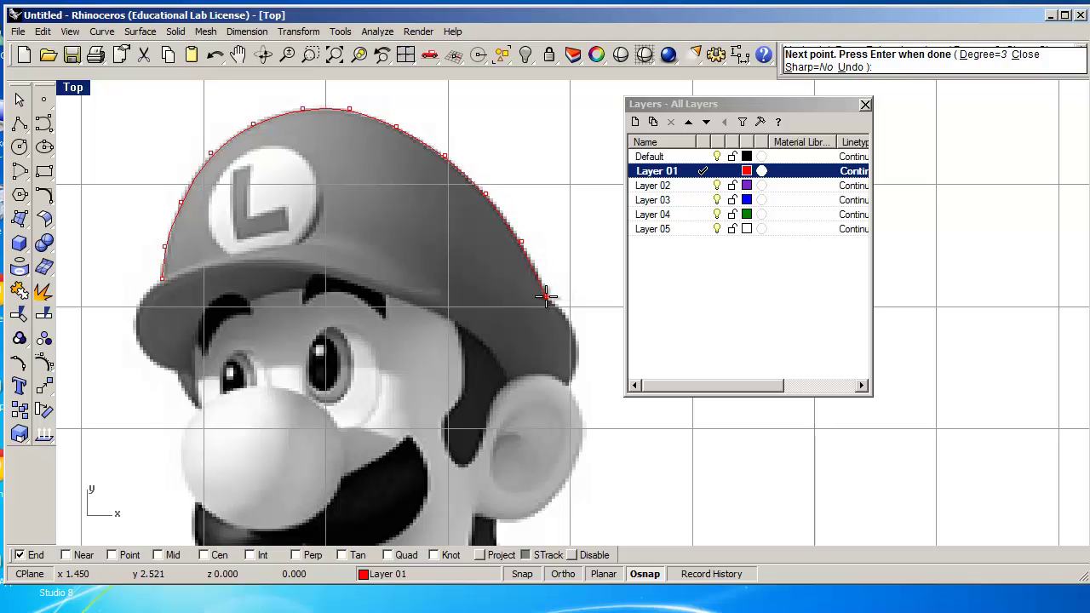
click(546, 296)
Continue the curve through the notch and around the bulging back brim toward the corner where the cap meets the ear
scroll(546, 297, up, 5)
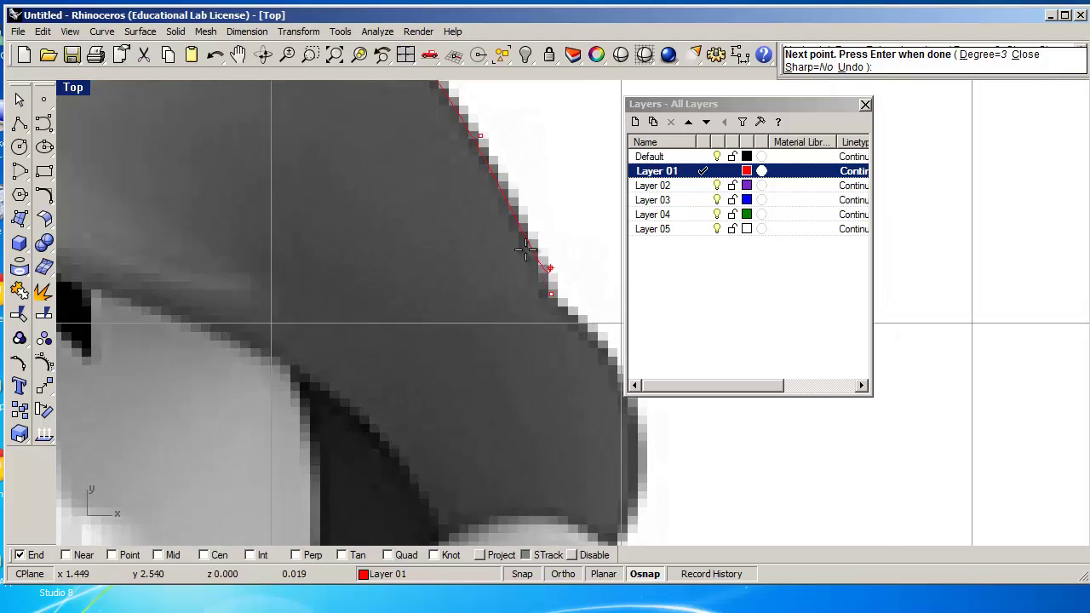
click(558, 303)
click(578, 318)
click(613, 352)
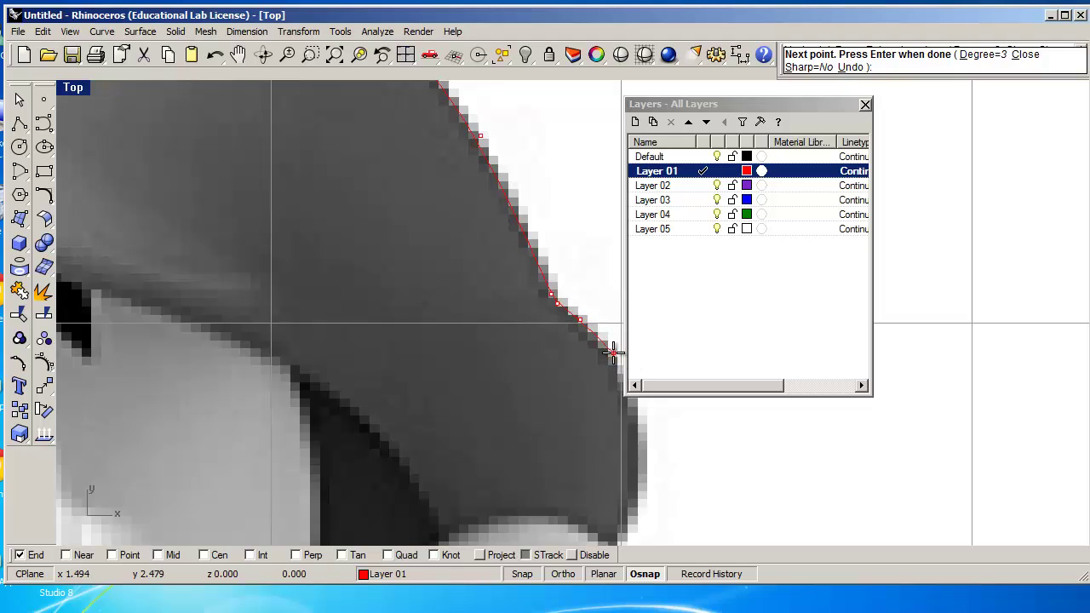
right_drag(679, 436, 421, 230)
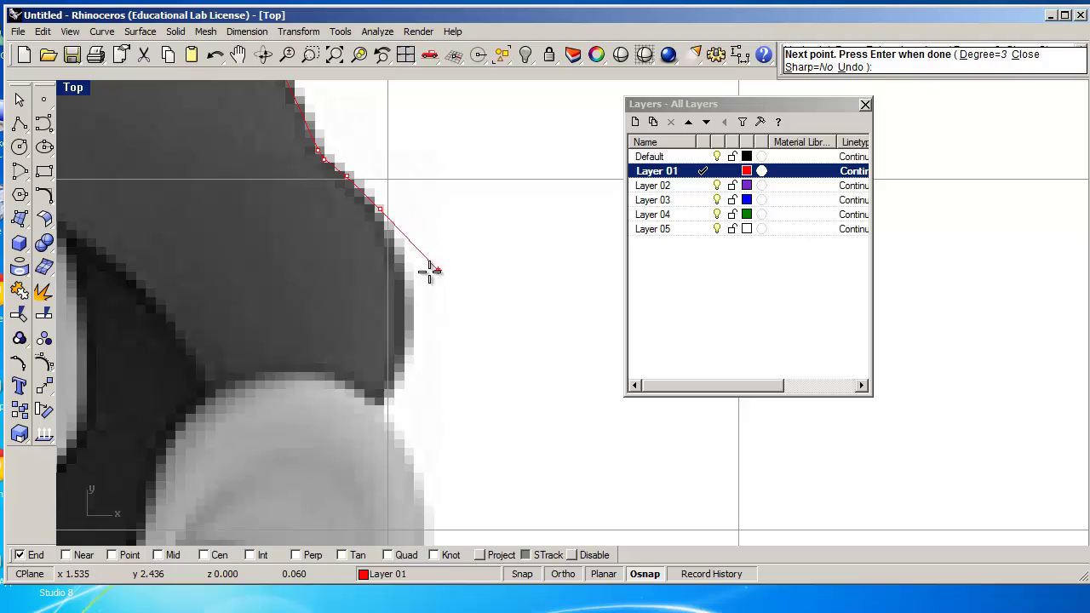
click(411, 263)
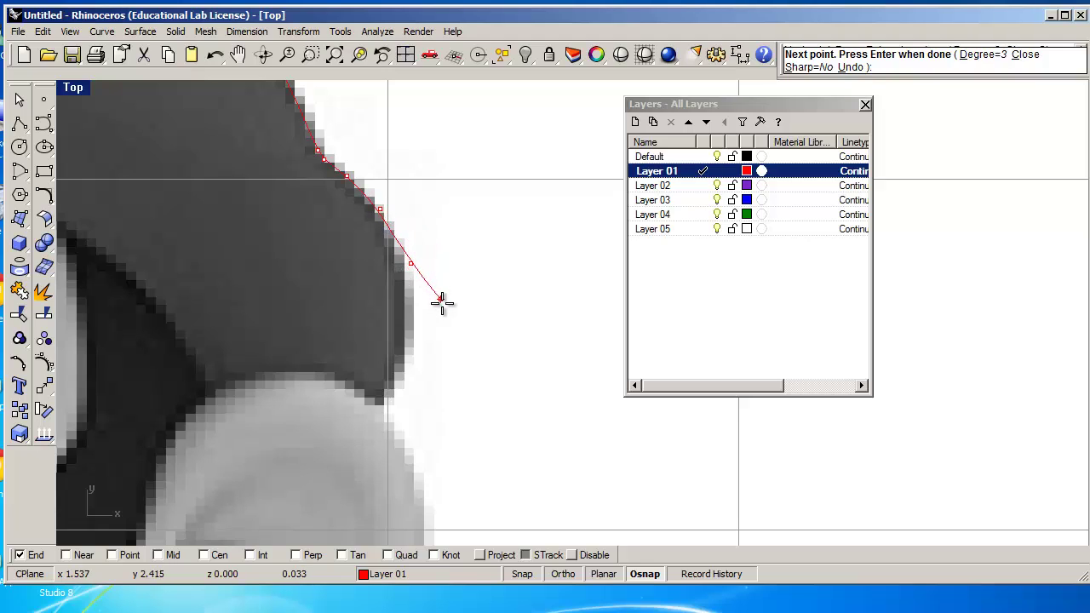
click(413, 341)
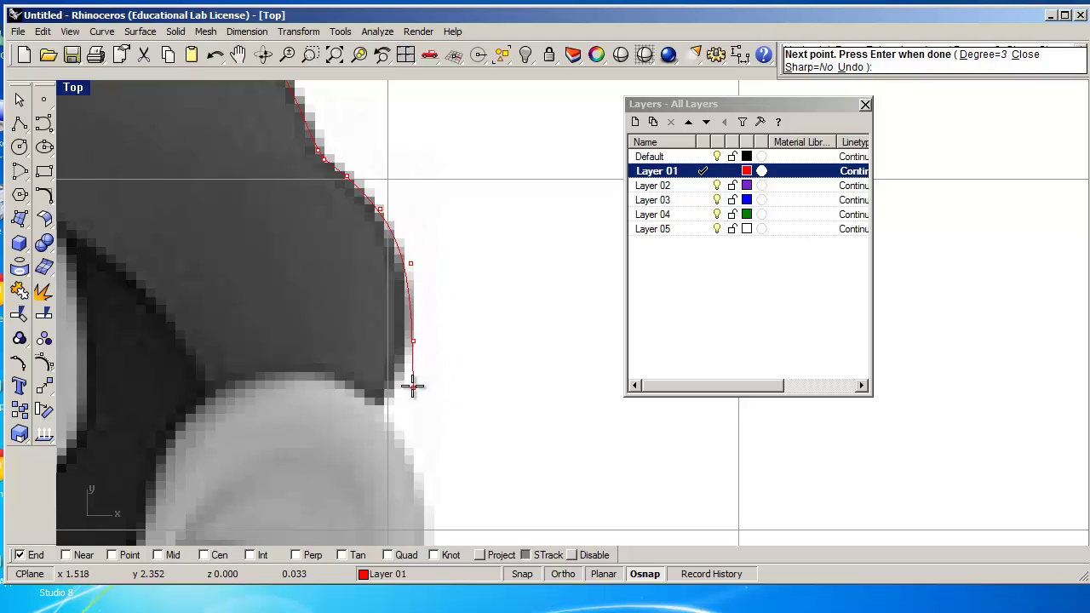
click(410, 383)
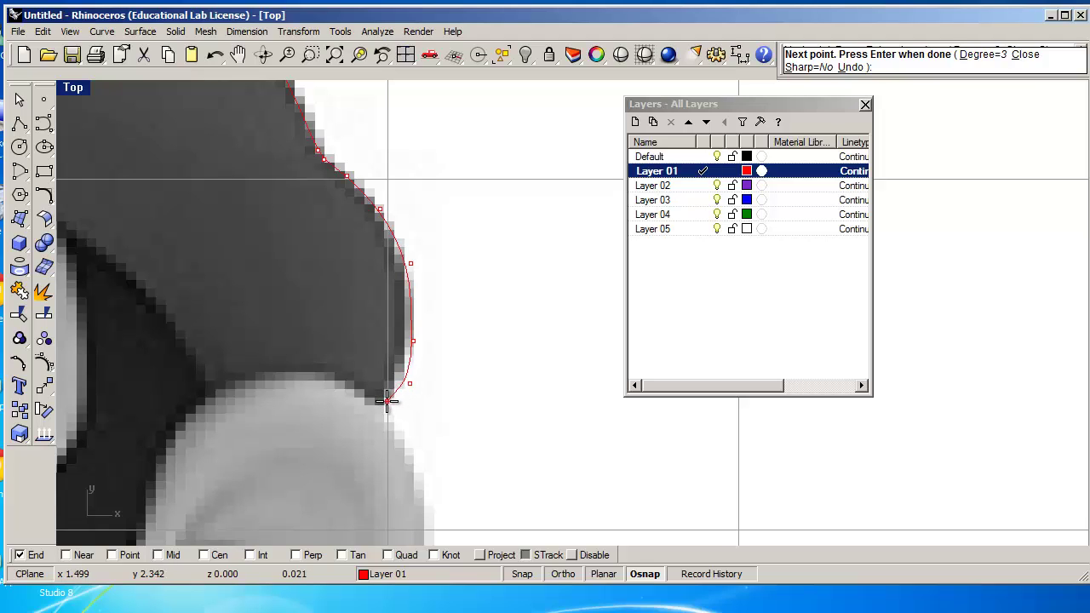
Extend the curve through the tight corner between cap and ear and down the ear's outer edge
right_drag(384, 407, 409, 300)
right_drag(340, 288, 276, 251)
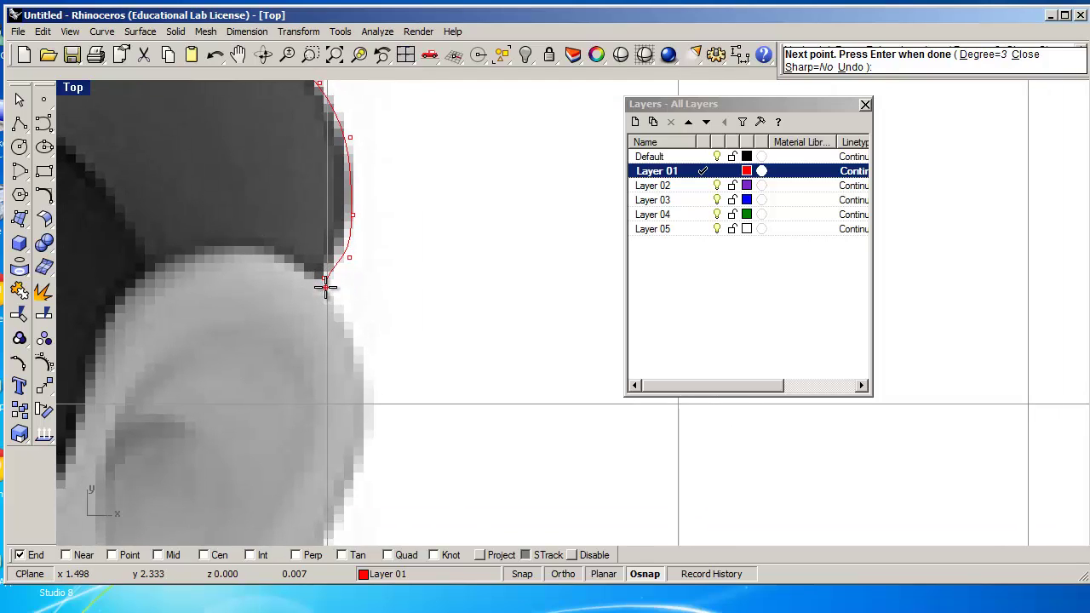
click(325, 287)
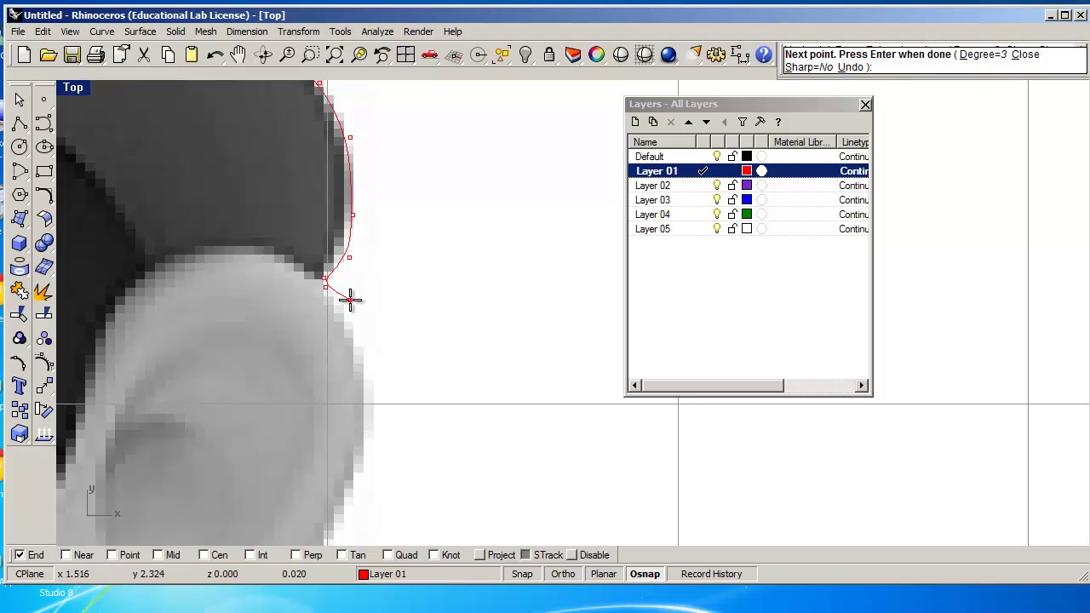
click(345, 313)
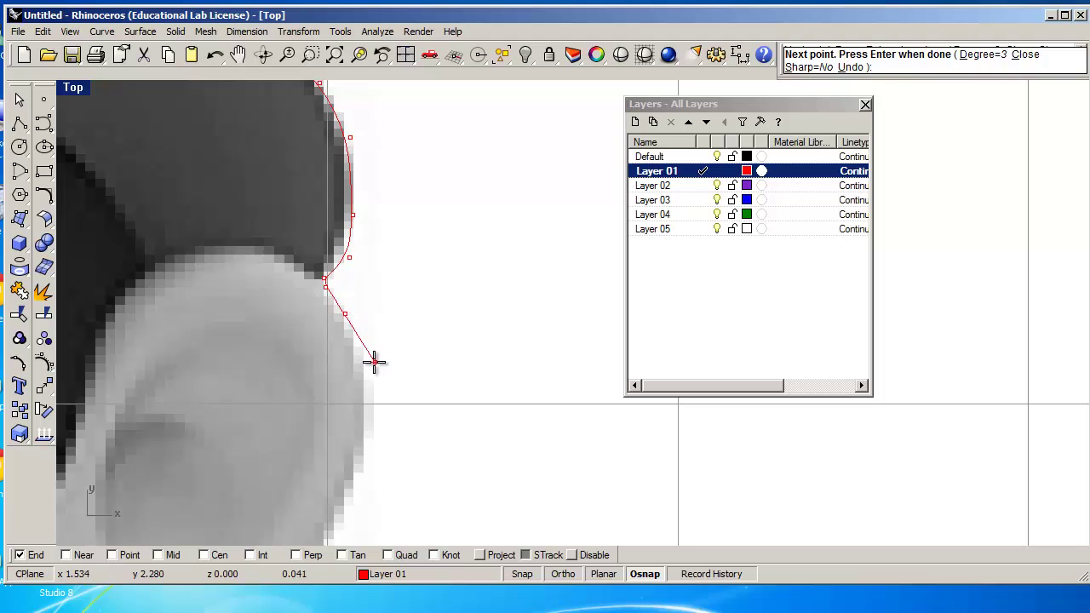
click(370, 363)
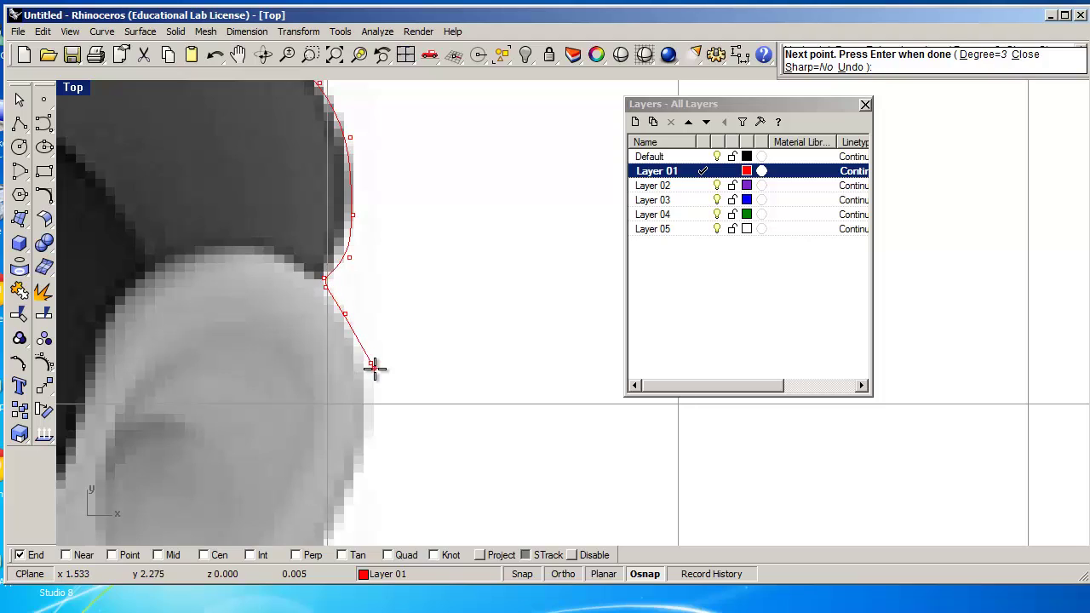
click(372, 415)
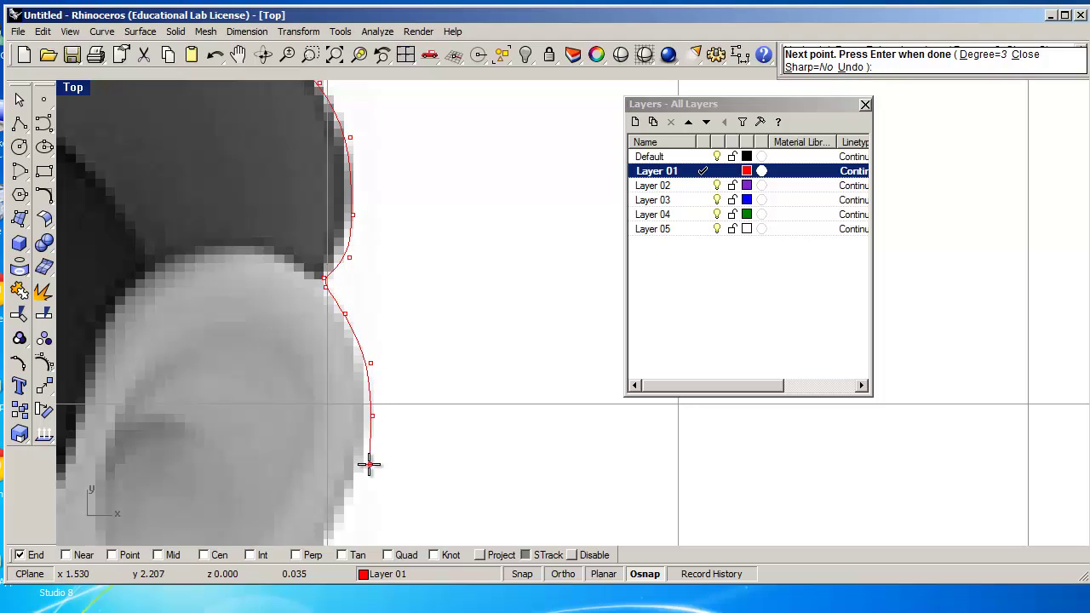
click(366, 464)
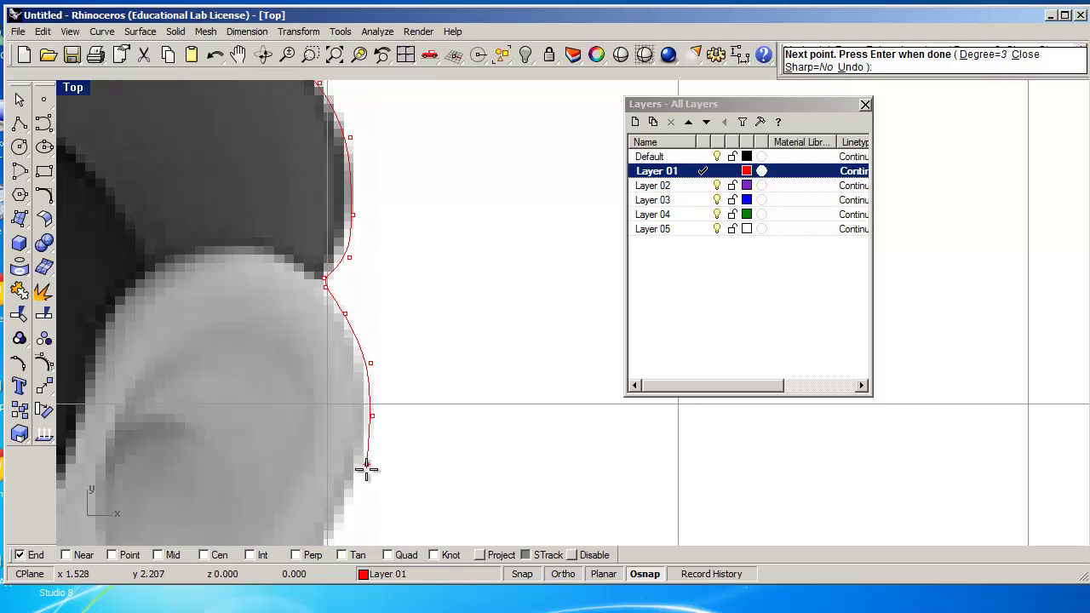
click(349, 512)
Continue the curve around the ear's lower edge to the corner where the ear meets the dark hair
right_drag(349, 511, 499, 182)
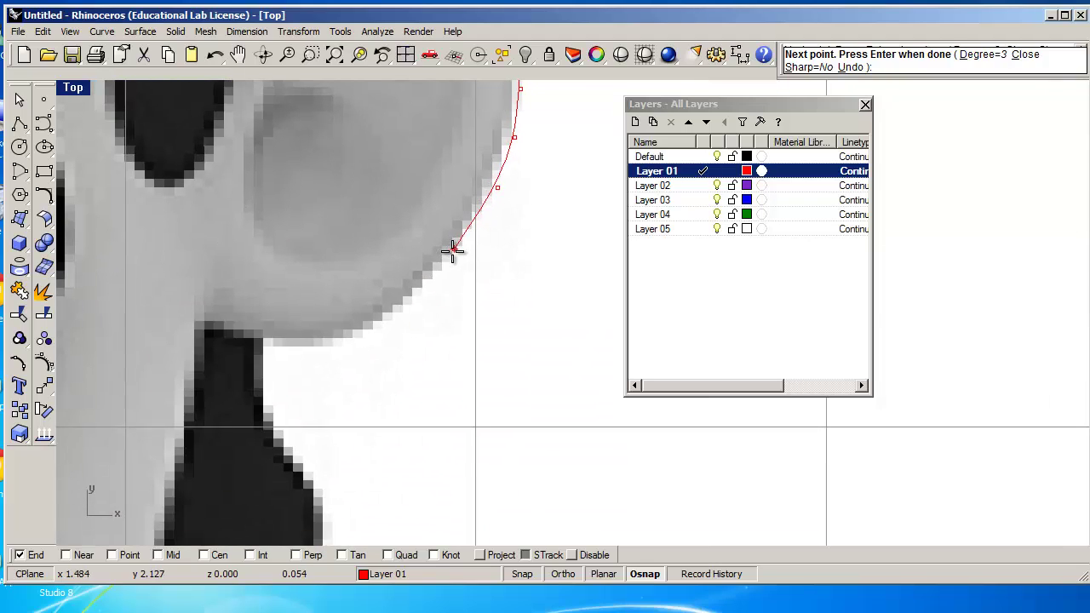
click(452, 253)
click(393, 314)
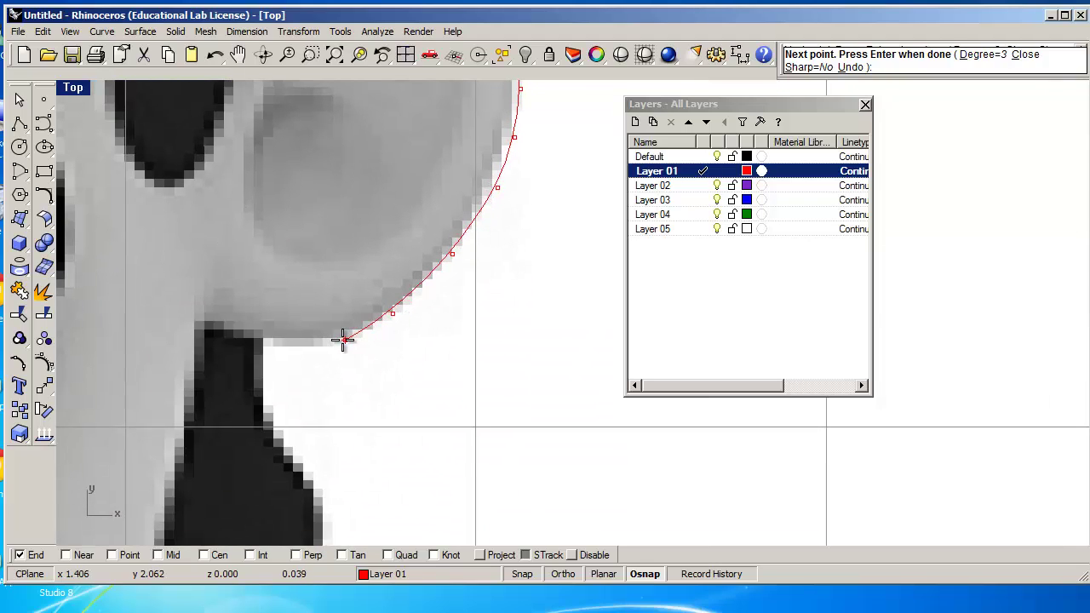
click(341, 340)
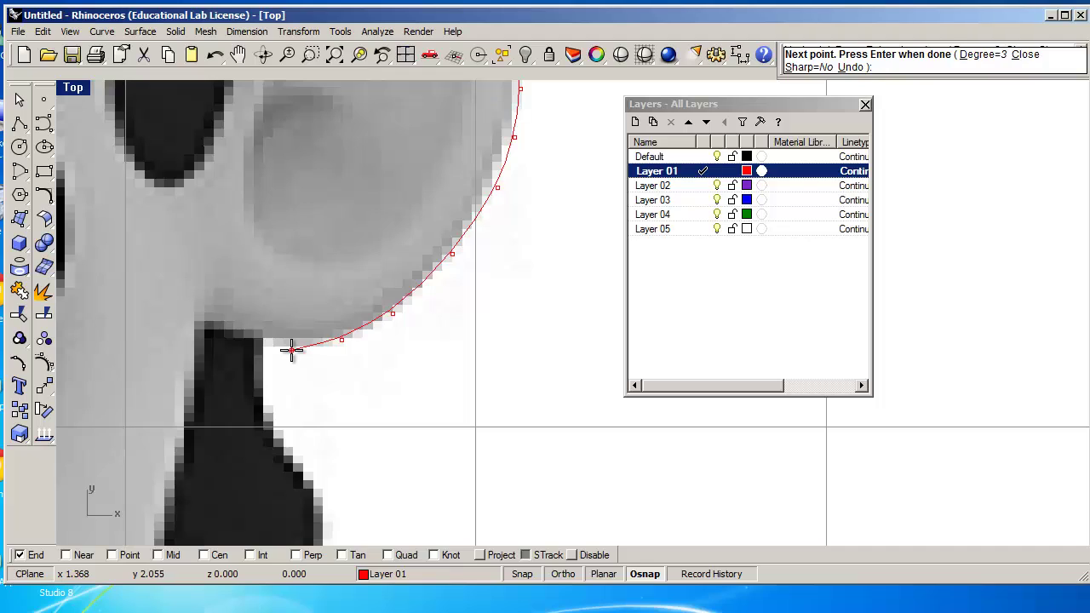
click(291, 349)
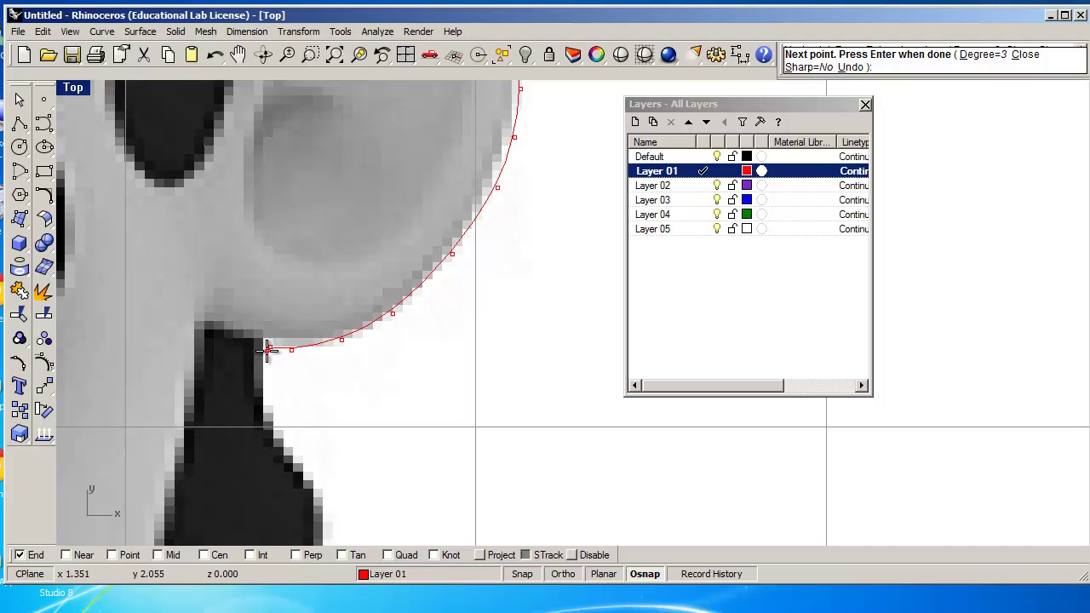
click(269, 346)
Extend the curve down the back edge of the hair and around its rounded bulge to the underside
click(264, 414)
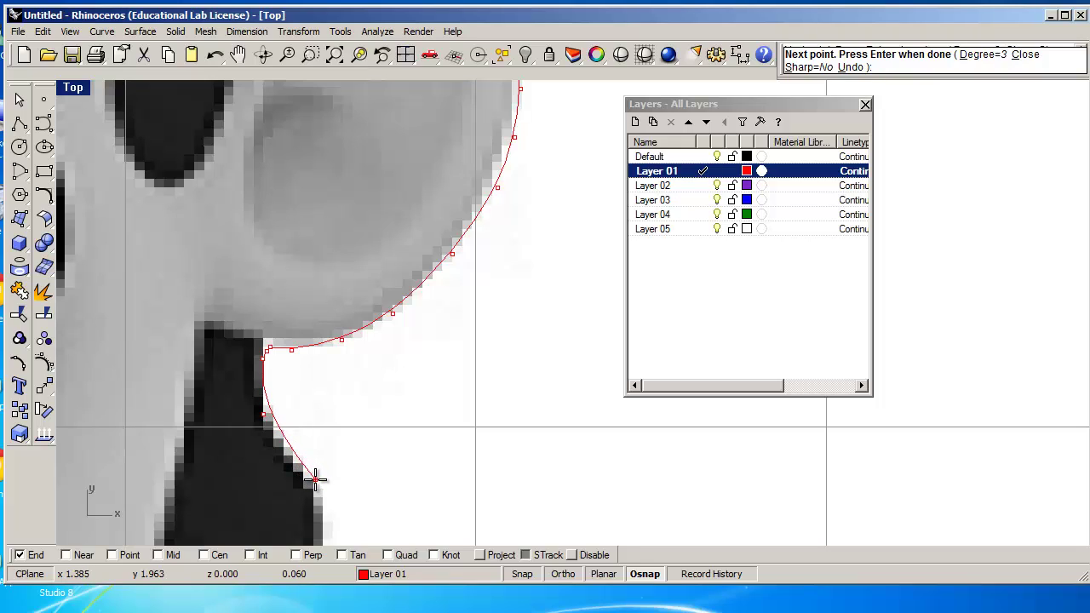
click(268, 426)
click(313, 477)
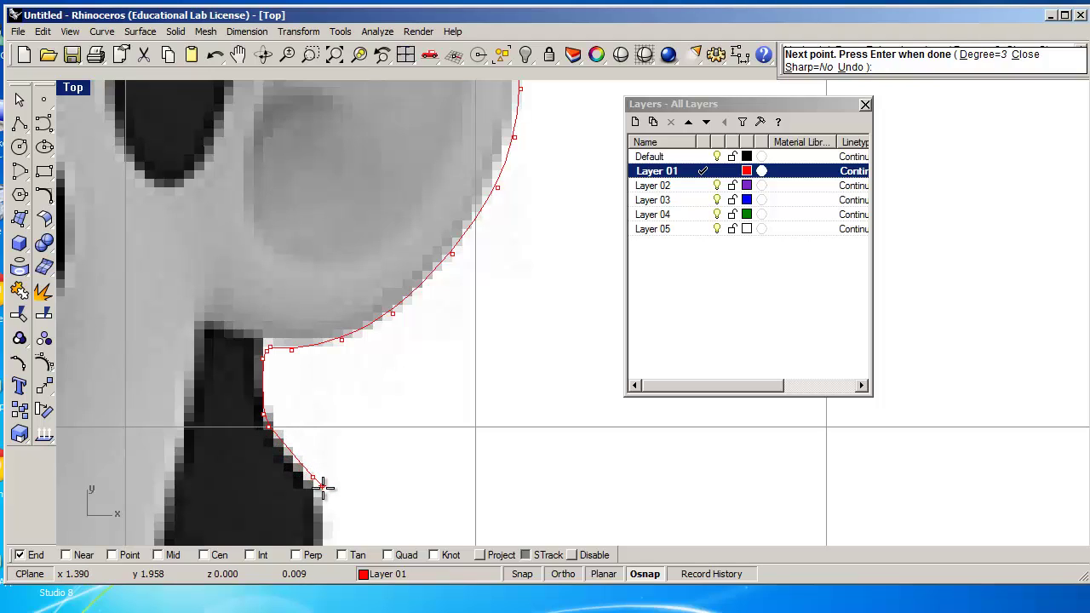
click(325, 492)
right_drag(323, 487, 307, 273)
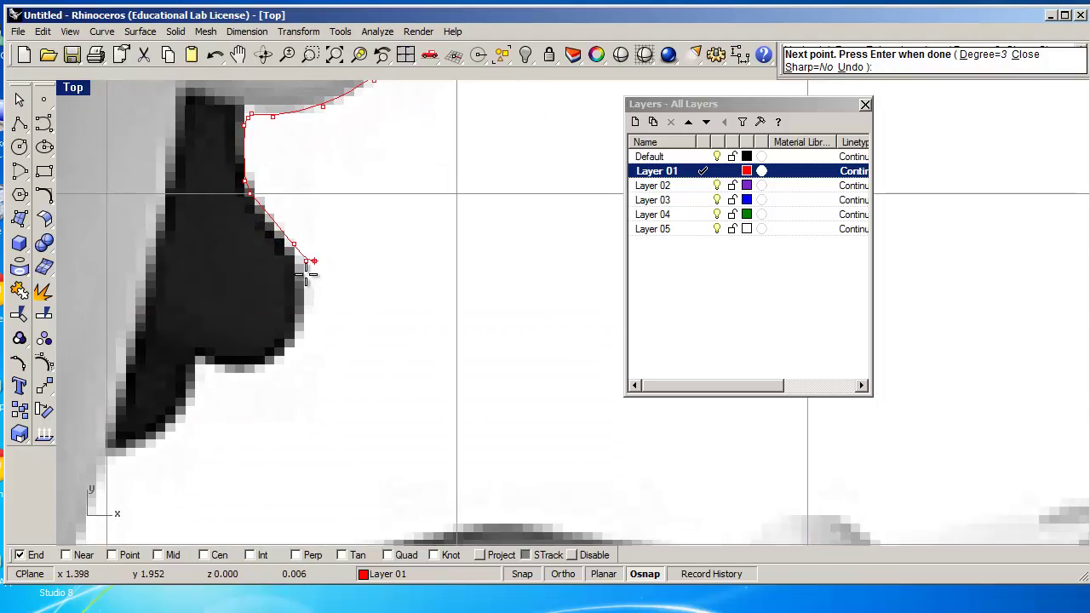
click(306, 302)
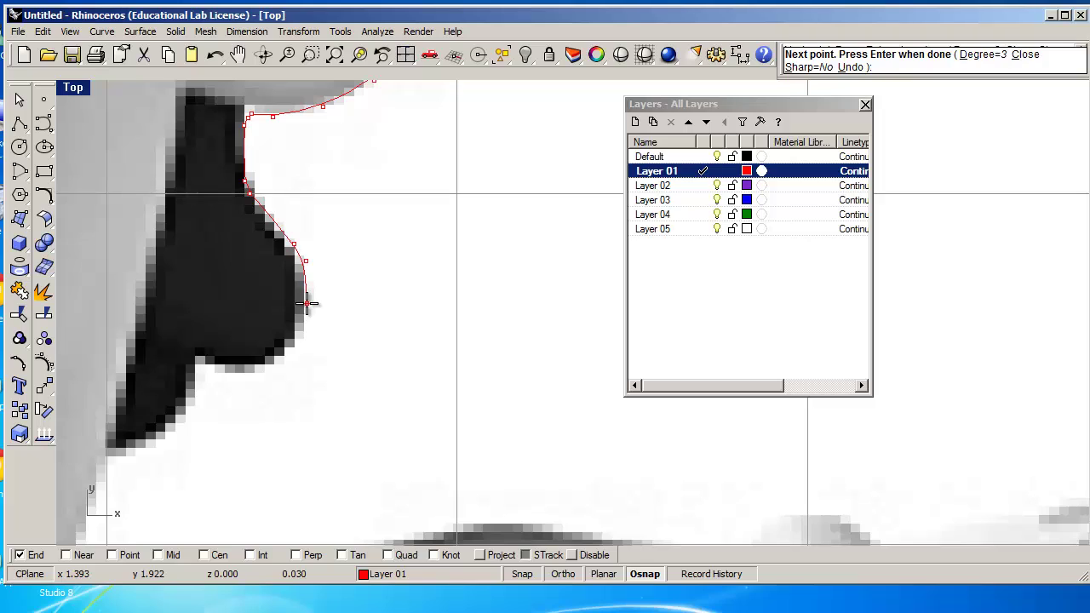
click(298, 345)
click(266, 365)
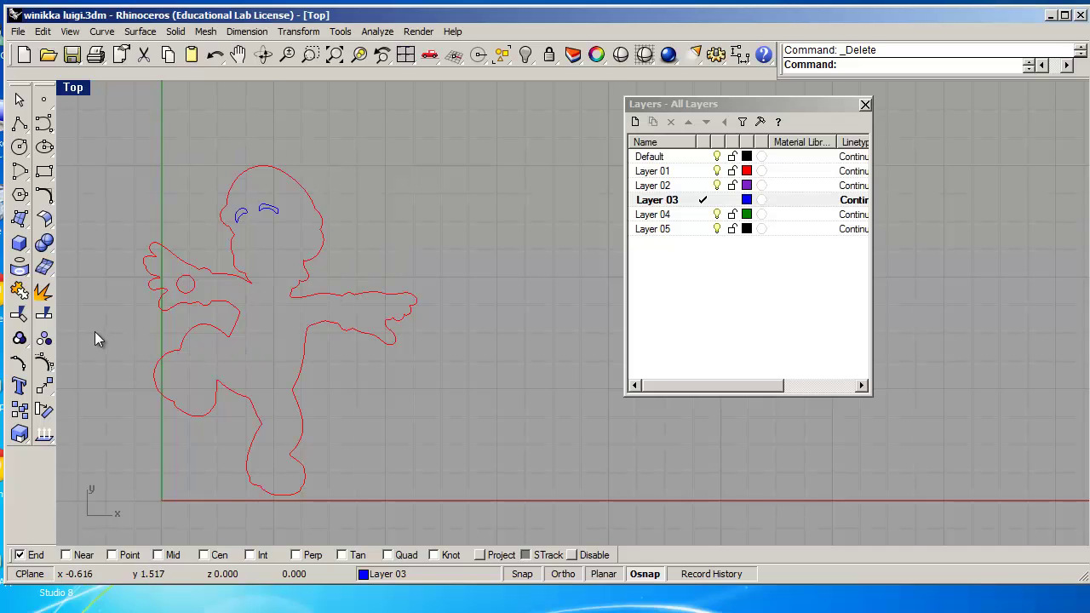
Make Layer 01 current, and switch Layer 01 and Layer 03 off and back on to check their curves
scroll(181, 352, up, 3)
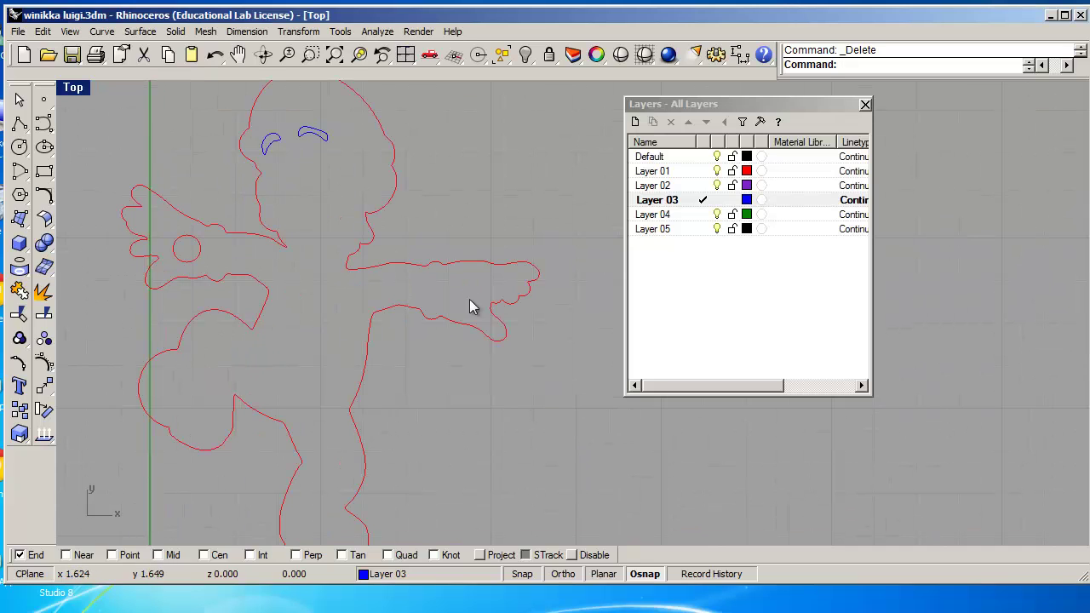
click(716, 171)
click(717, 171)
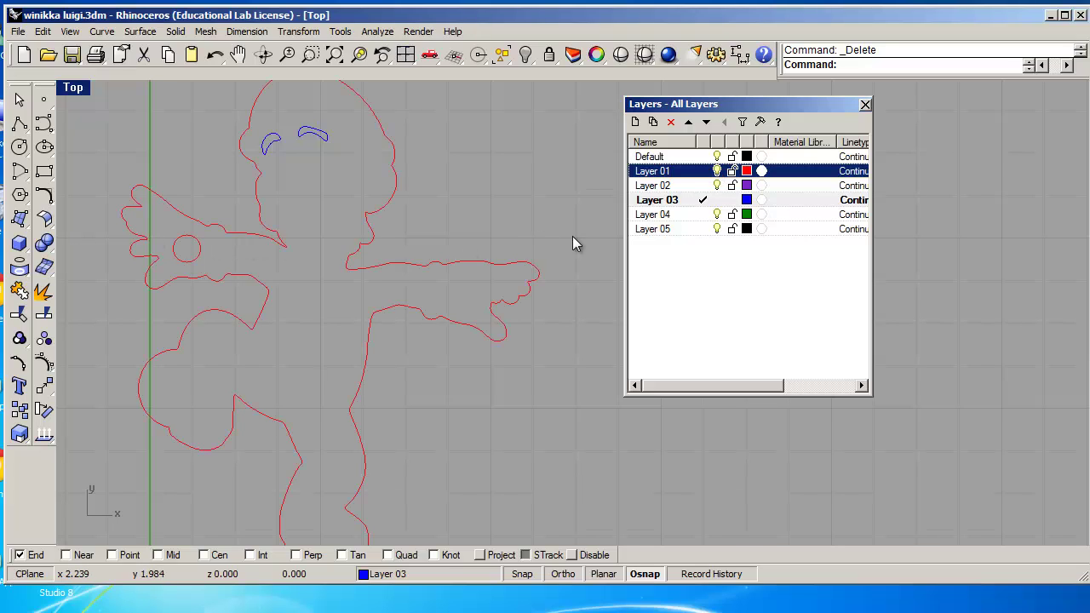
click(703, 171)
click(716, 200)
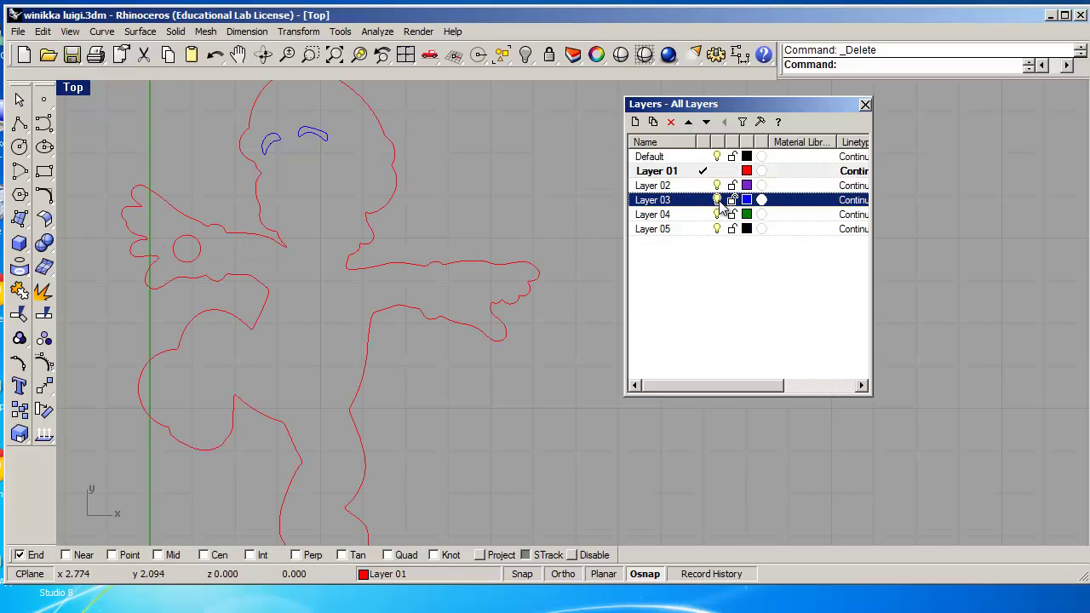
click(717, 200)
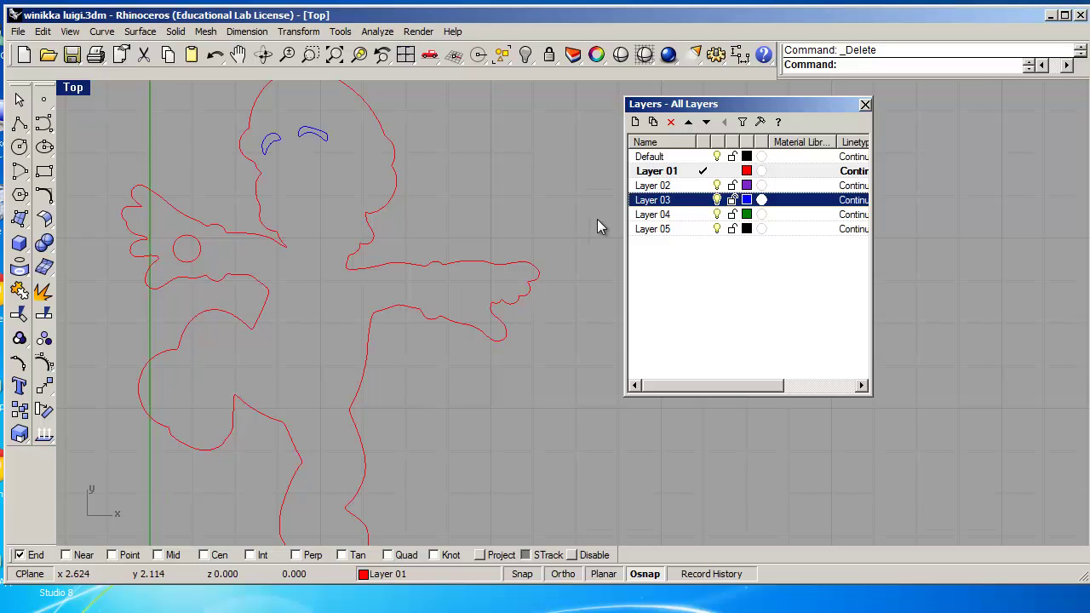